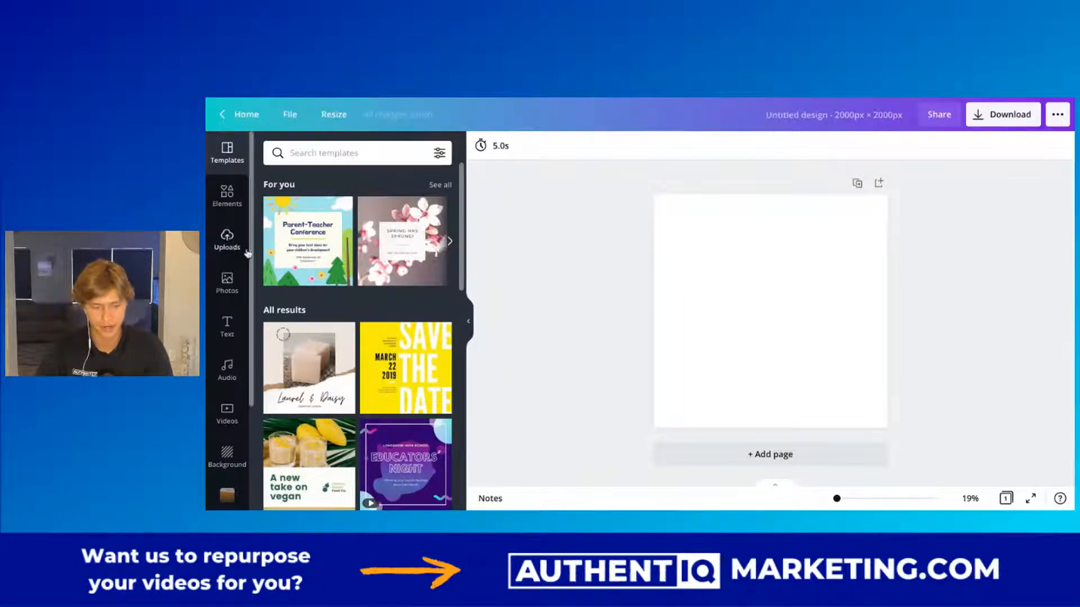
# Place the uploaded 1:02 two-speaker interview video on the blank square page.
pyautogui.click(227, 239)
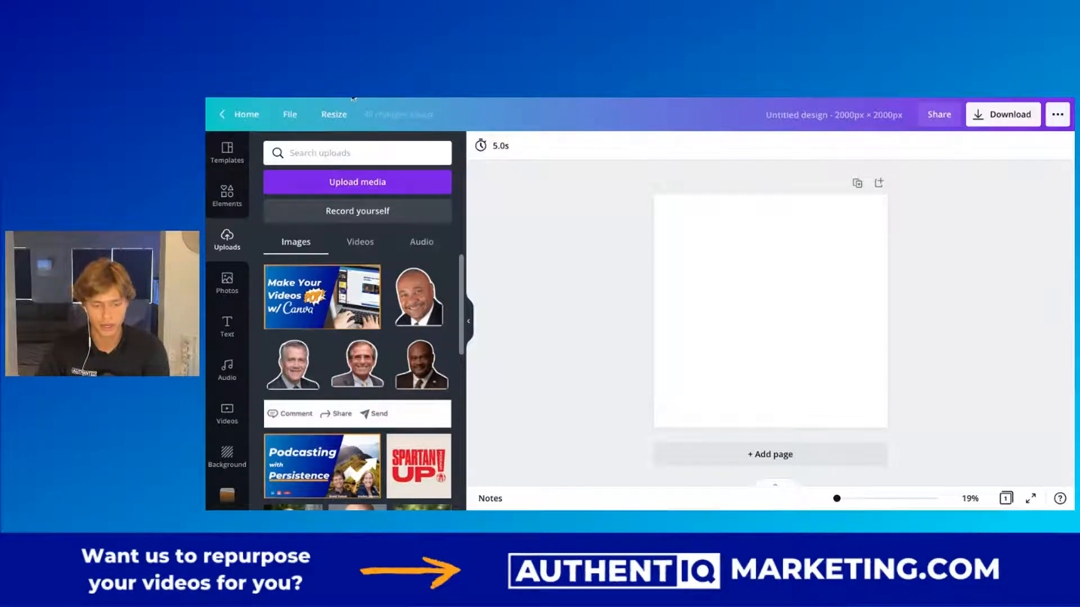
pyautogui.click(368, 188)
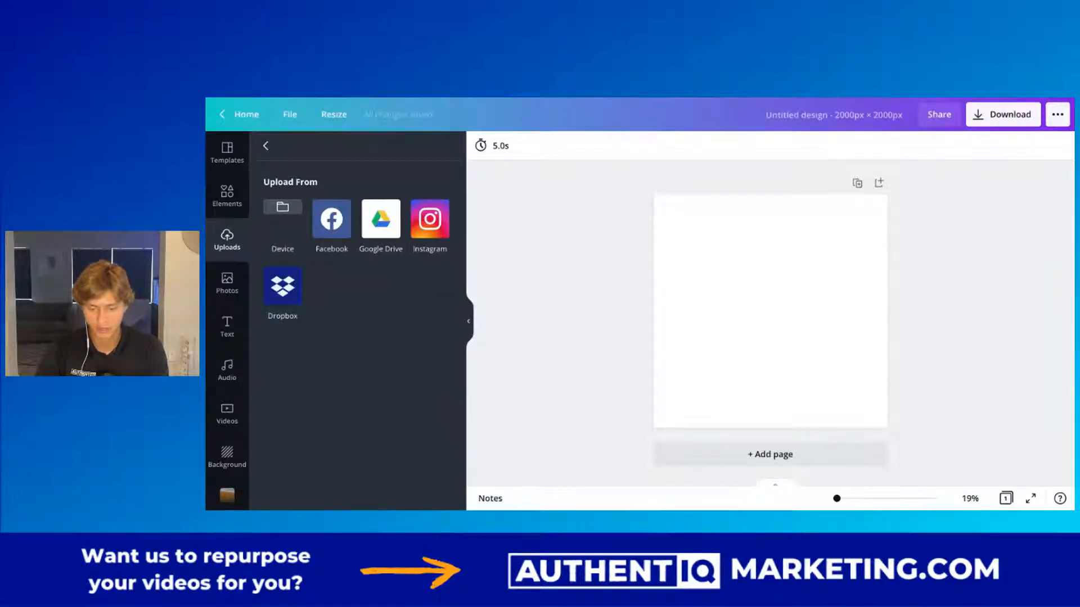
pyautogui.click(747, 351)
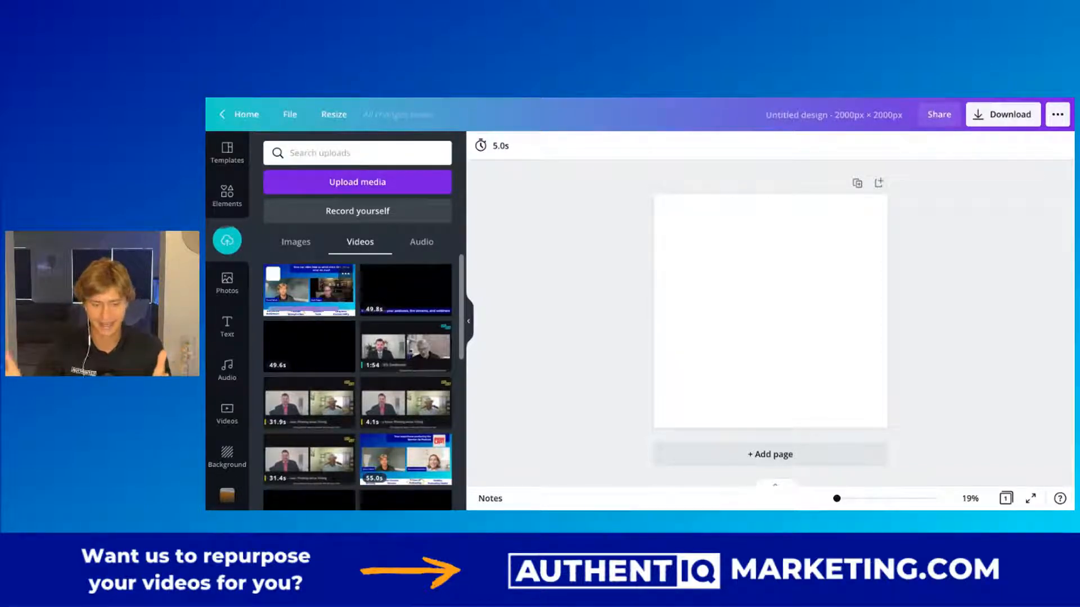
pyautogui.click(301, 290)
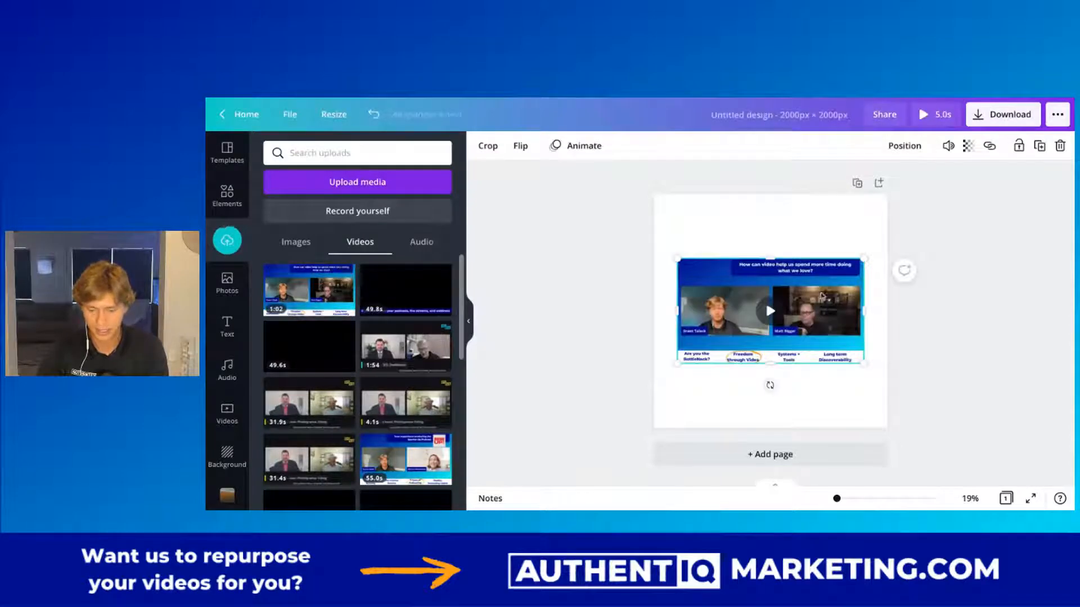
# Enlarge the video and crop away its outer graphics, keeping only the two speakers' frames.
pyautogui.moveTo(677, 258); pyautogui.dragTo(773, 265)
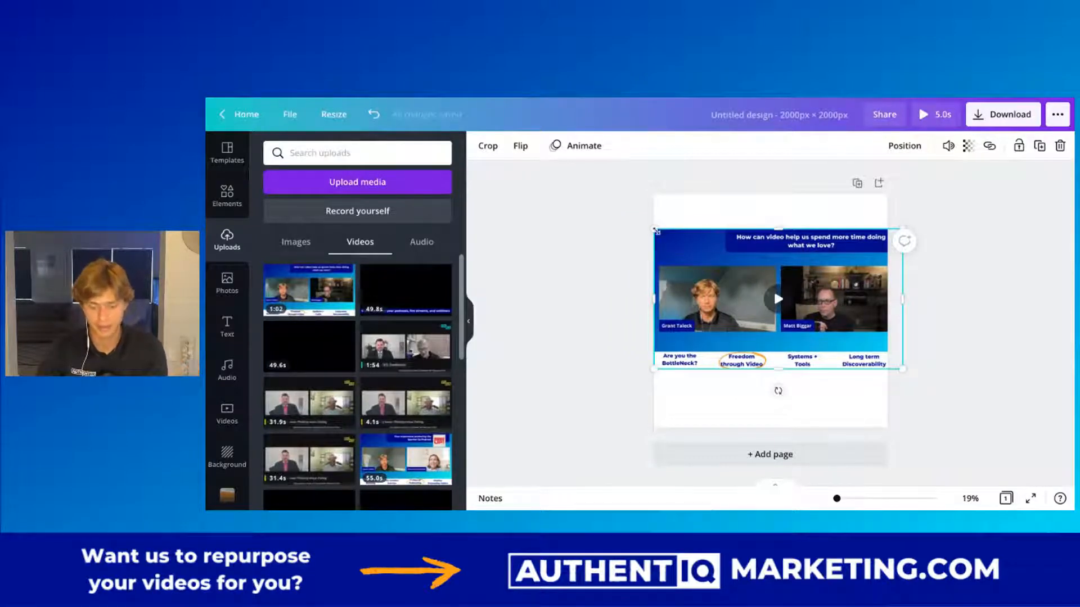
pyautogui.moveTo(654, 291); pyautogui.dragTo(658, 292)
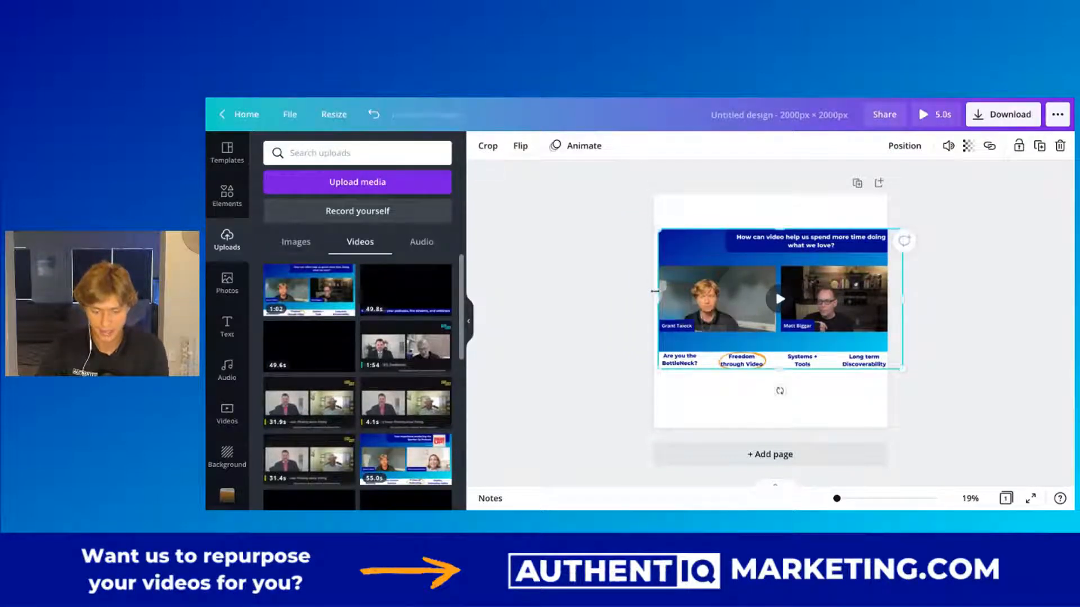
pyautogui.moveTo(778, 230); pyautogui.dragTo(778, 266)
pyautogui.moveTo(892, 322); pyautogui.dragTo(888, 320)
pyautogui.moveTo(771, 370); pyautogui.dragTo(771, 329)
# Align the cropped video to the page's left edge and scale it to span the full page width.
pyautogui.hotkey('ctrl', '+')
pyautogui.hotkey('ctrl', '+')
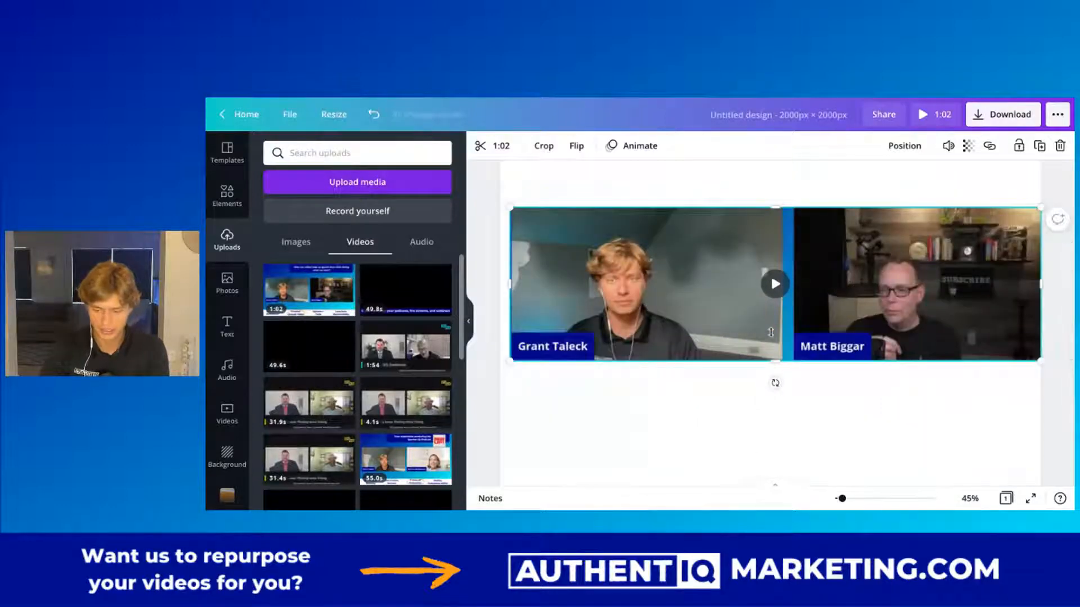
pyautogui.hotkey('ctrl', '-')
pyautogui.scroll(1, 771, 333)
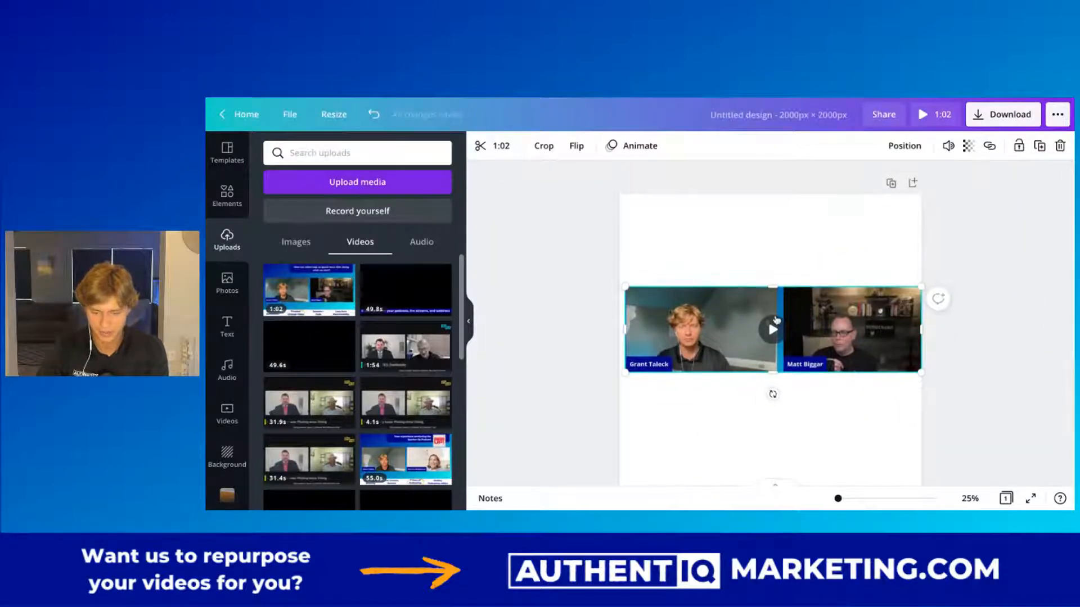
pyautogui.moveTo(833, 329); pyautogui.dragTo(827, 338)
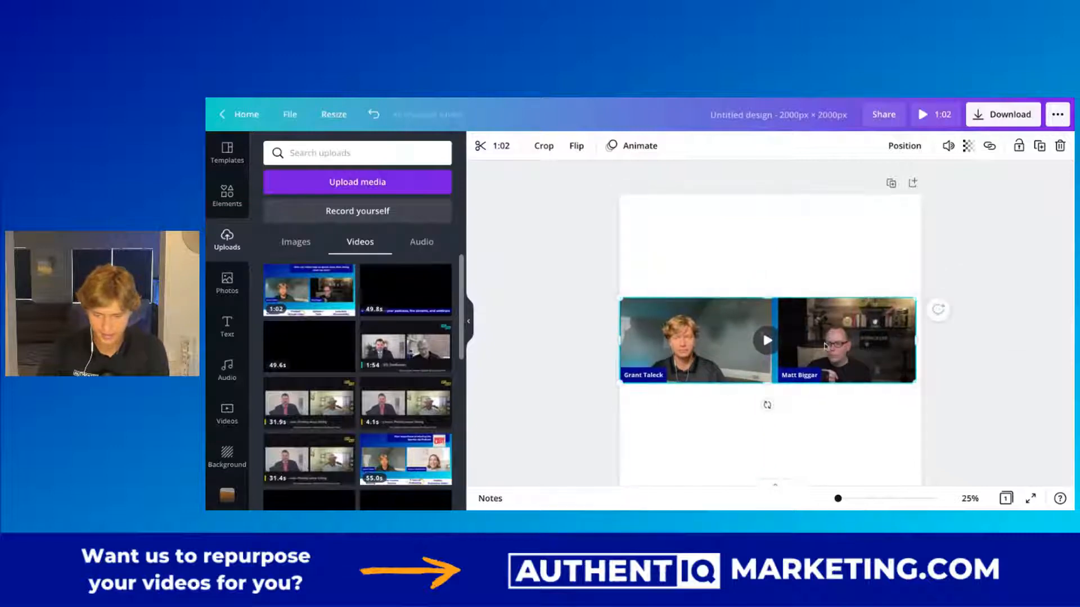
pyautogui.moveTo(915, 384); pyautogui.dragTo(918, 386)
pyautogui.moveTo(867, 320)
pyautogui.mouseDown()
pyautogui.moveTo(867, 331)
pyautogui.moveTo(867, 320)
pyautogui.mouseUp()
pyautogui.scroll(-2, 837, 277)
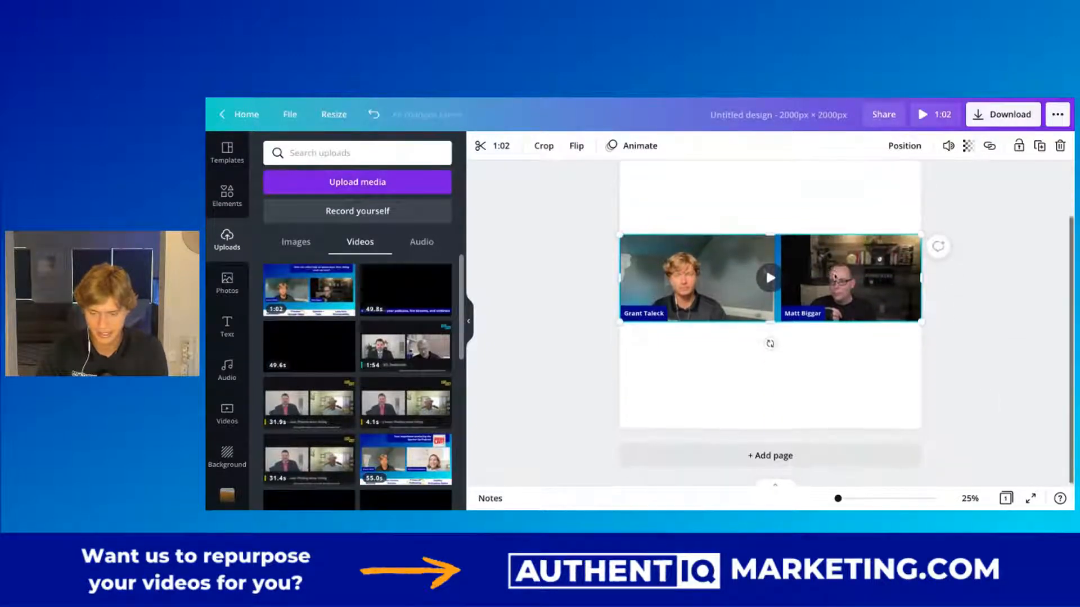
pyautogui.scroll(2, 834, 274)
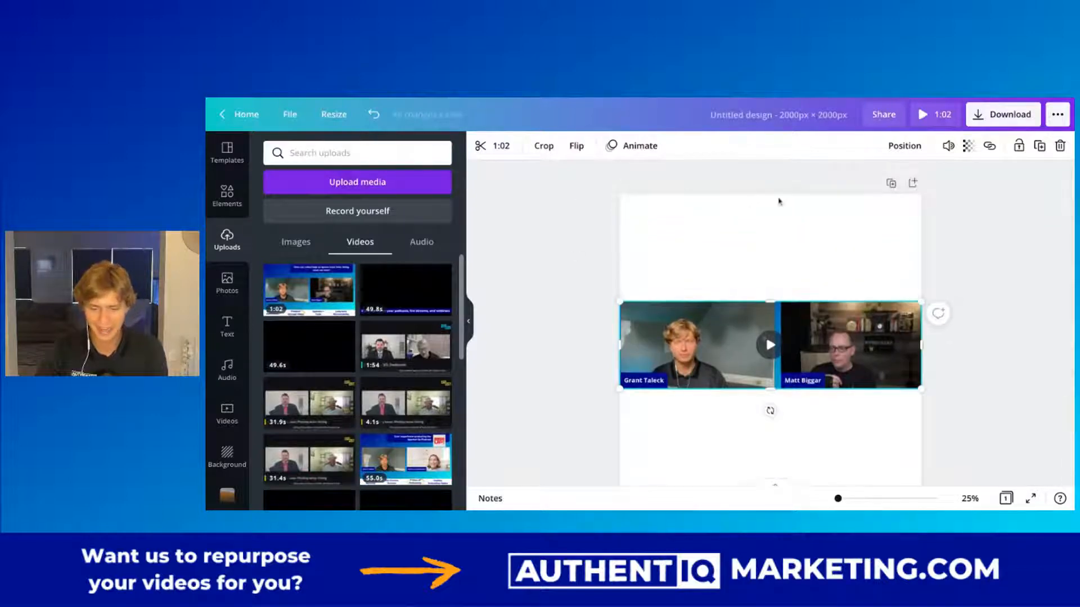
# Duplicate the cropped video, crop each copy to a different speaker, and place the two clips side by side.
pyautogui.scroll(-2, 714, 442)
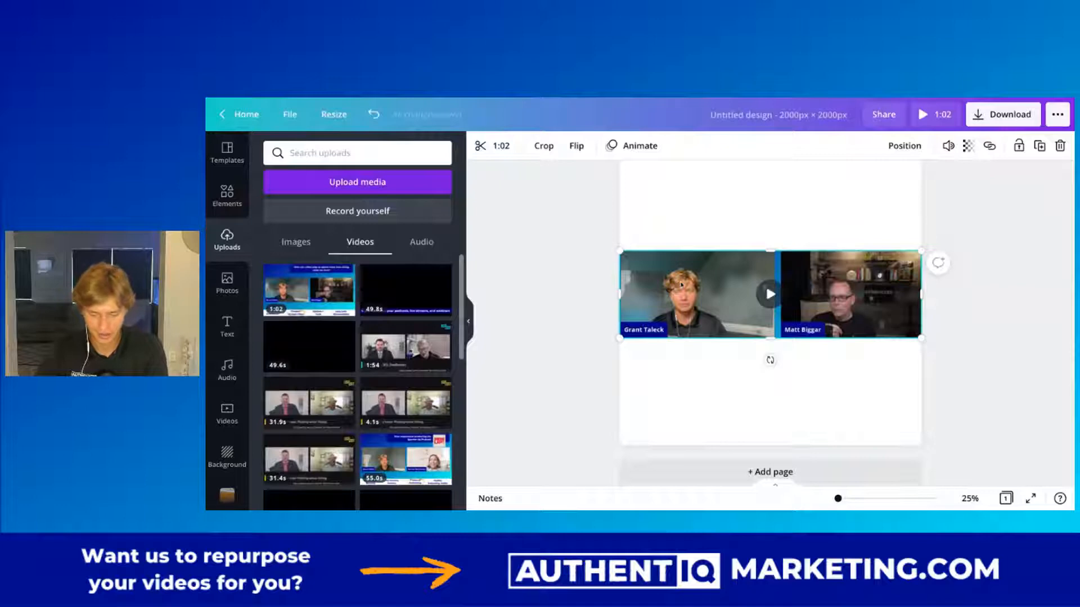
pyautogui.hotkey('ctrl', 'v')
pyautogui.moveTo(688, 290); pyautogui.dragTo(782, 385)
pyautogui.moveTo(920, 383); pyautogui.dragTo(905, 385)
pyautogui.click(707, 299)
pyautogui.moveTo(920, 296); pyautogui.dragTo(711, 288)
pyautogui.moveTo(833, 371); pyautogui.dragTo(842, 267)
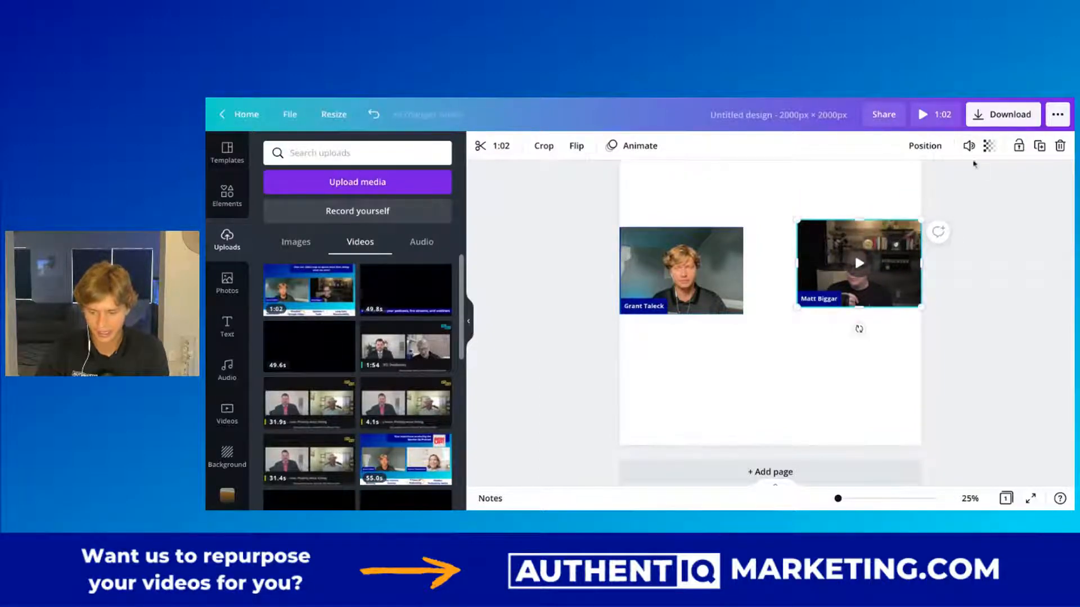
# Mute the left speaker's clip, keeping the right speaker's clip as the audio source.
pyautogui.click(968, 147)
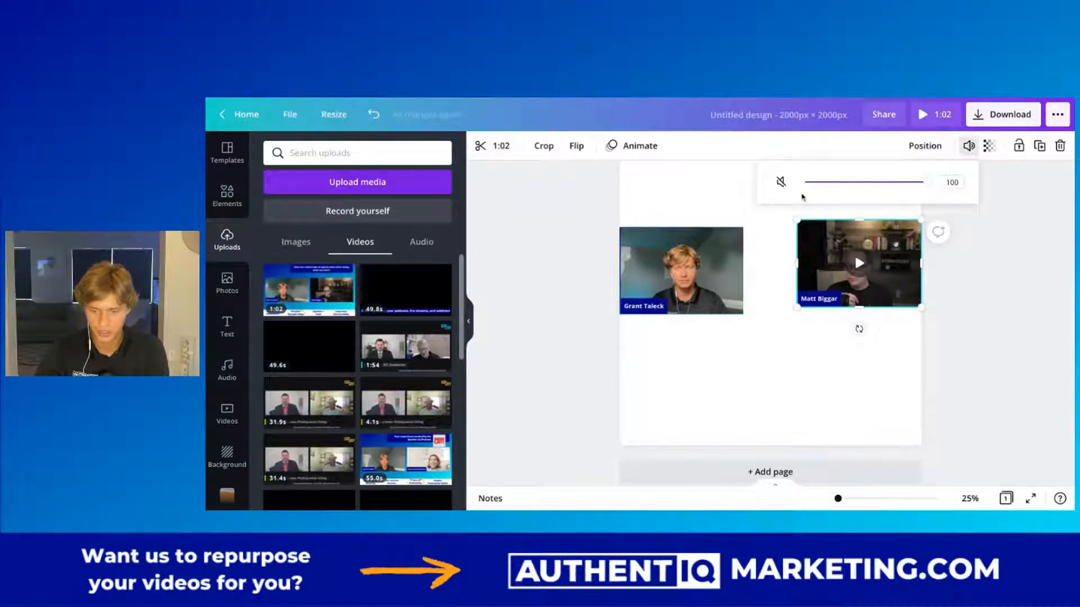
pyautogui.click(670, 268)
pyautogui.click(968, 146)
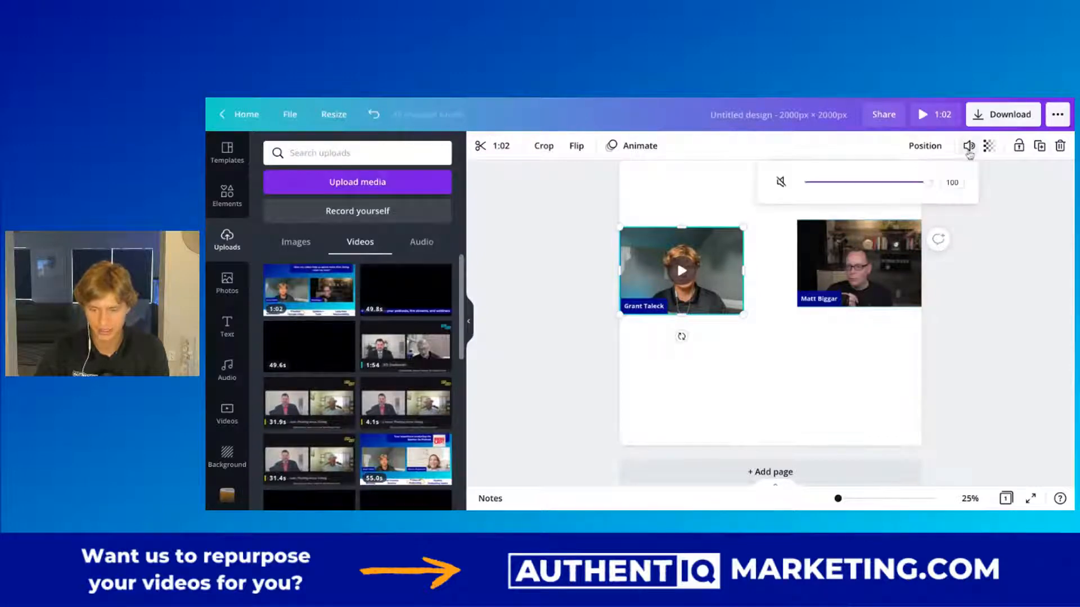
pyautogui.click(780, 181)
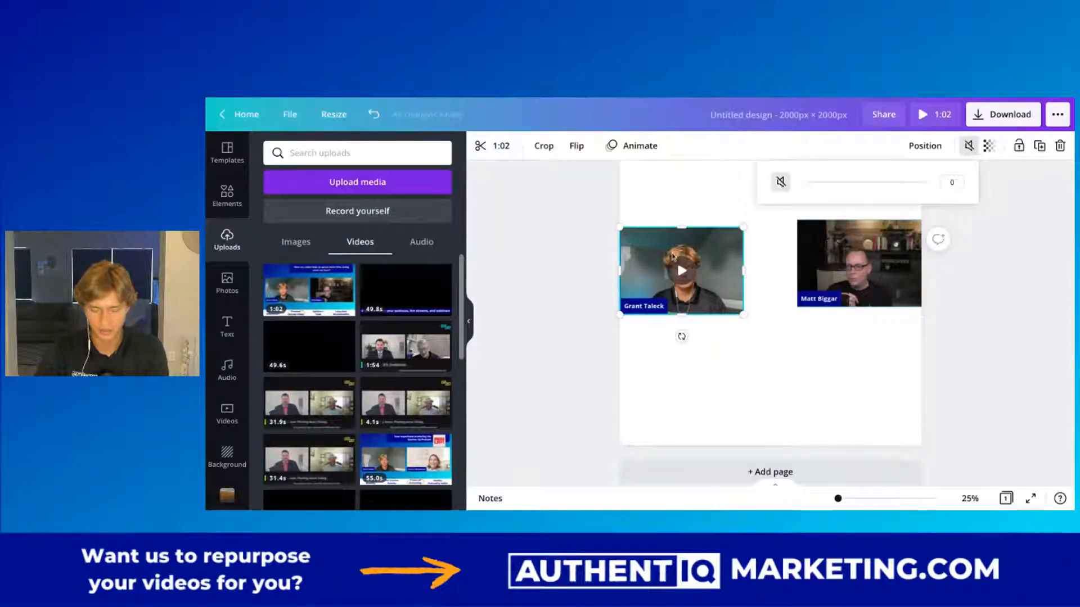
# Enlarge and reposition both speaker clips so they meet mid-page and together span the page width.
pyautogui.scroll(2, 771, 320)
pyautogui.moveTo(742, 364)
pyautogui.mouseDown()
pyautogui.moveTo(771, 386)
pyautogui.moveTo(741, 360)
pyautogui.mouseUp()
pyautogui.moveTo(856, 304); pyautogui.dragTo(827, 311)
pyautogui.moveTo(895, 366); pyautogui.dragTo(921, 383)
pyautogui.click(993, 385)
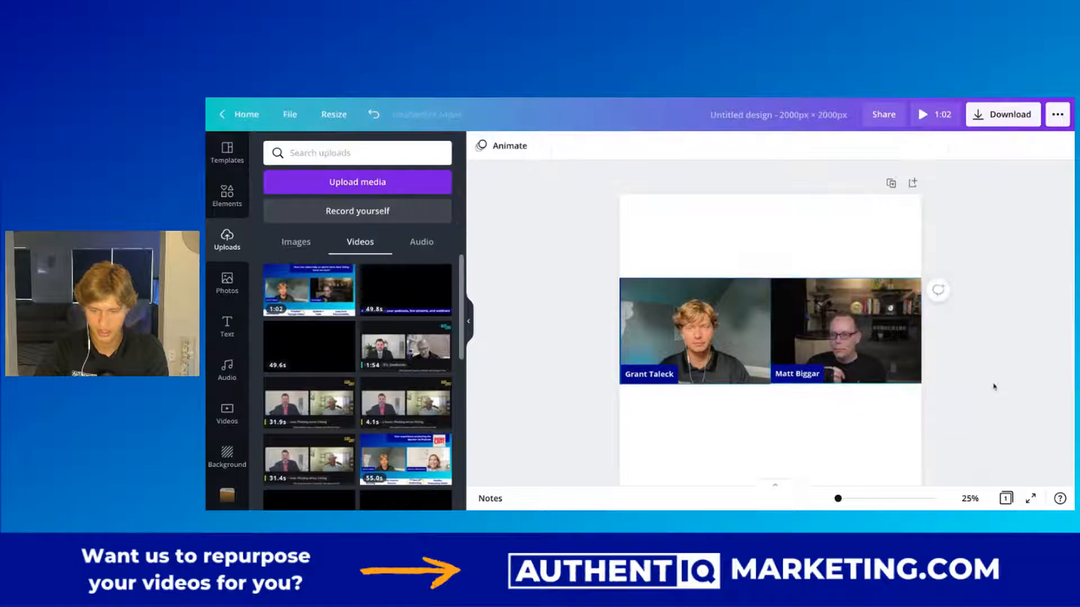
# Select both speaker clips and move them together vertically near the middle of the page.
pyautogui.moveTo(543, 271); pyautogui.dragTo(793, 369)
pyautogui.moveTo(798, 332); pyautogui.dragTo(797, 345)
pyautogui.scroll(-1, 687, 334)
pyautogui.scroll(-1, 687, 336)
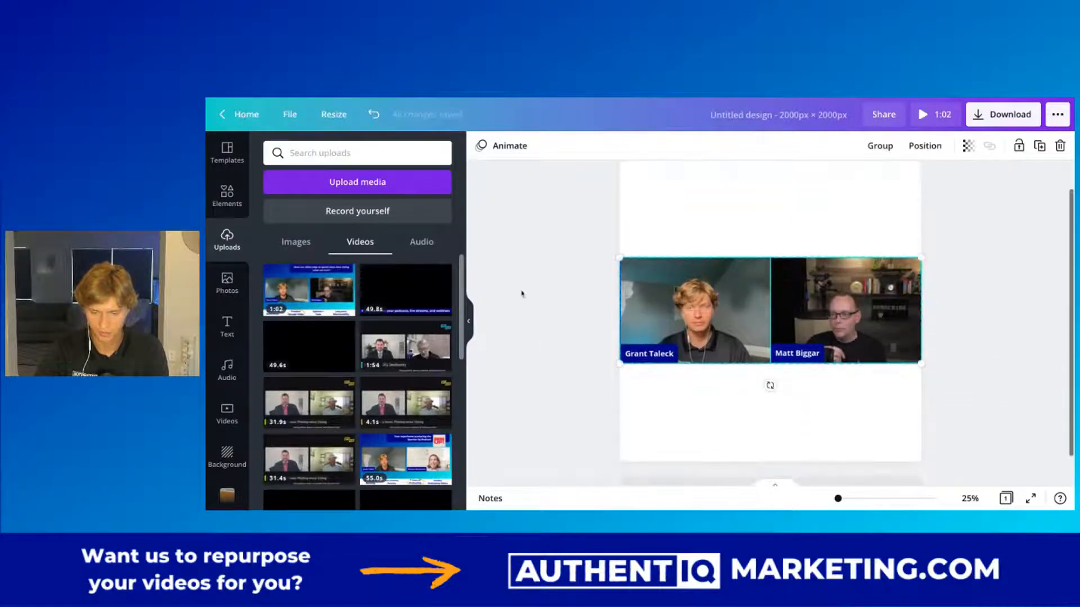
pyautogui.scroll(-1, 670, 281)
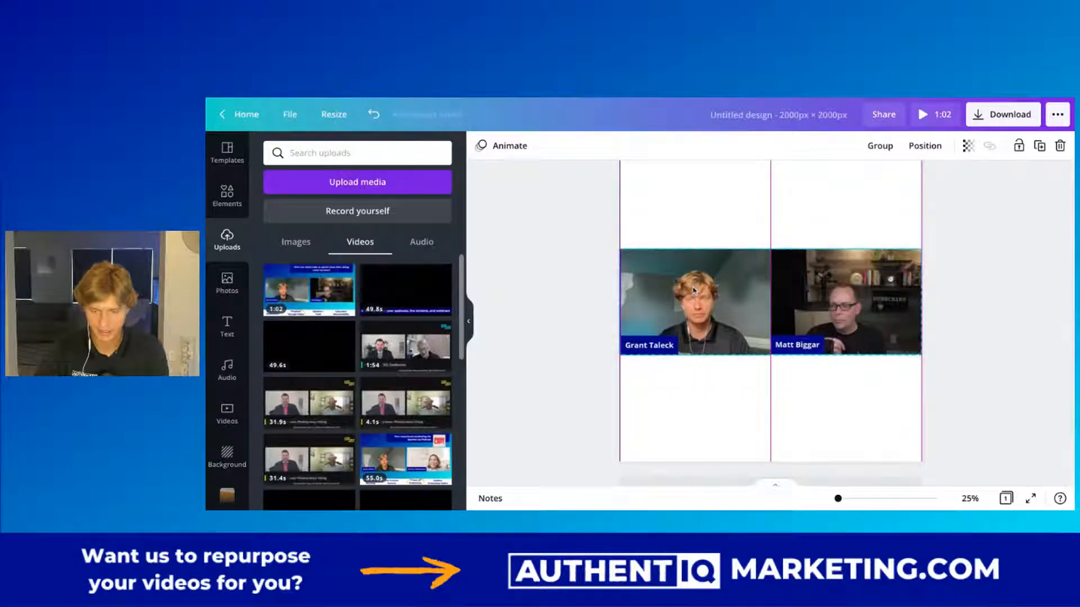
# Crop a narrow strip off the right edge of each speaker's clip.
pyautogui.click(689, 298)
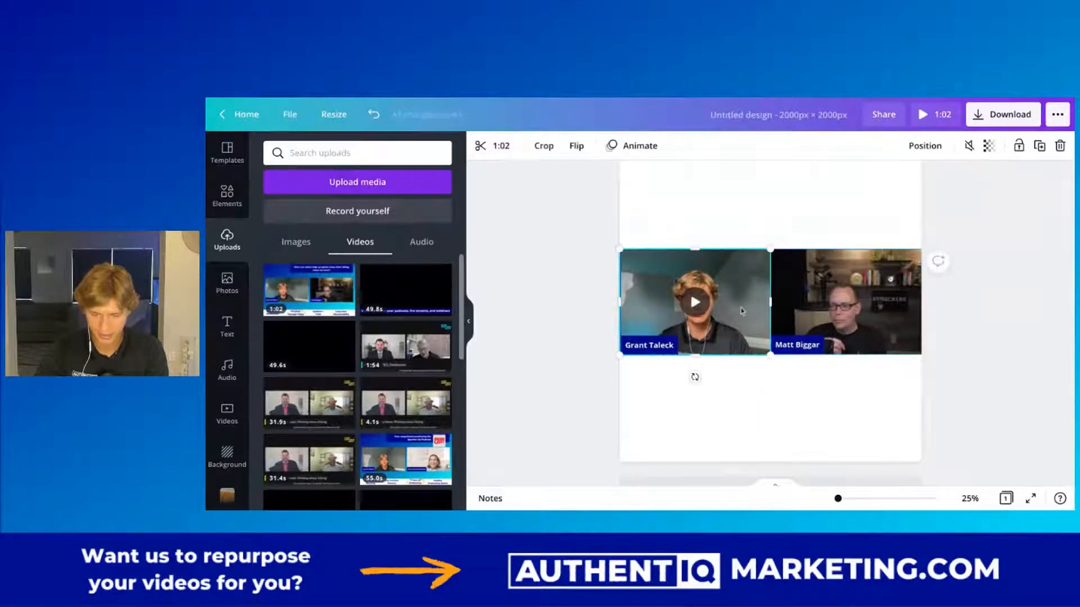
pyautogui.moveTo(770, 302); pyautogui.dragTo(778, 306)
pyautogui.click(845, 328)
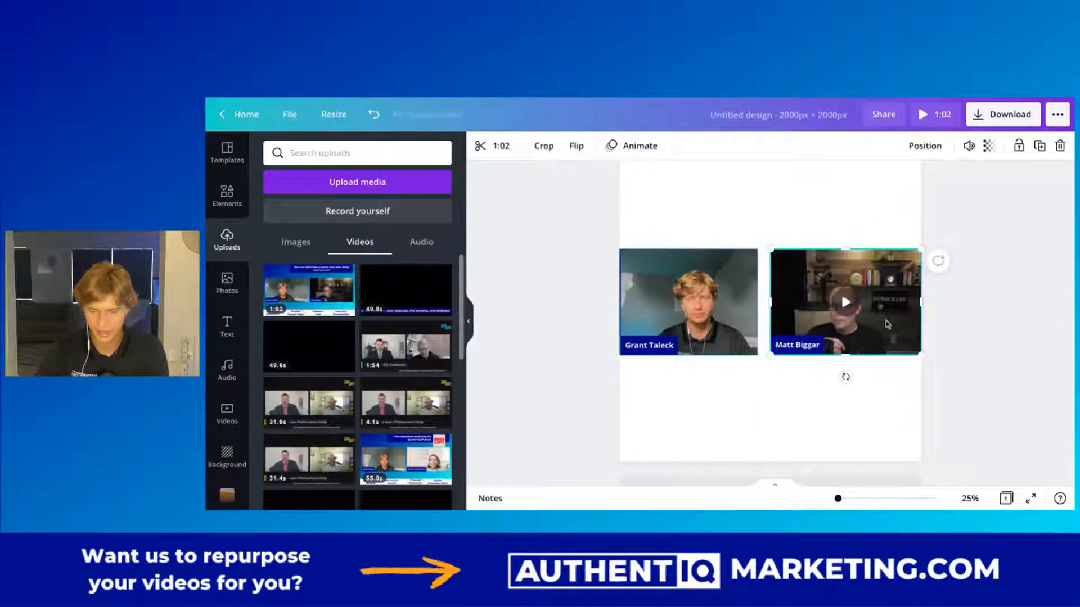
pyautogui.moveTo(925, 307); pyautogui.dragTo(835, 292)
pyautogui.click(991, 334)
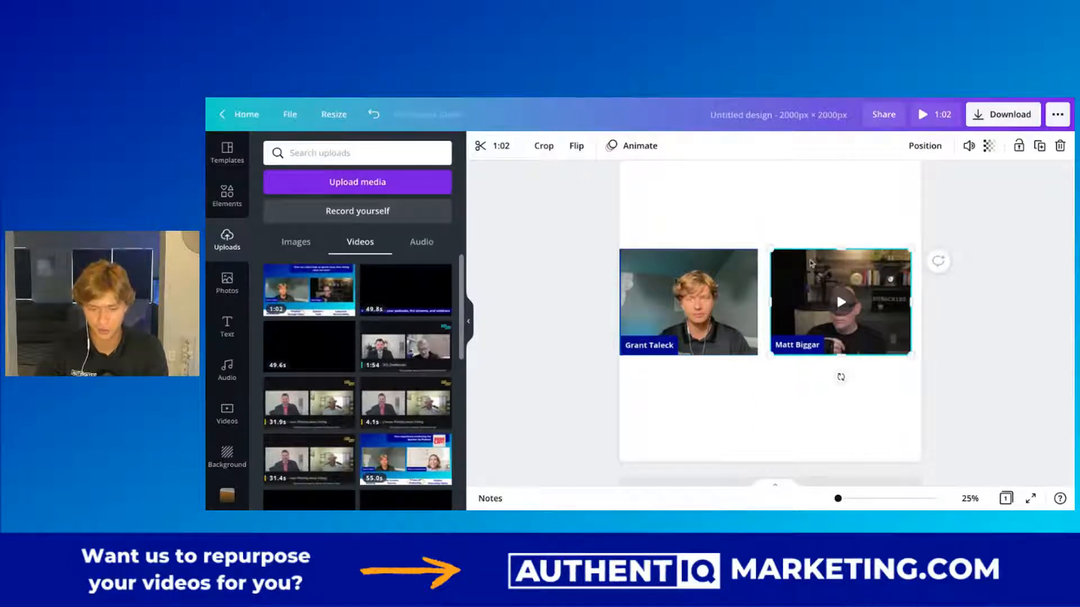
# Scale up both clips and align their top edges so each speaker fills half of the page width.
pyautogui.moveTo(910, 250); pyautogui.dragTo(921, 242)
pyautogui.moveTo(671, 292); pyautogui.dragTo(671, 285)
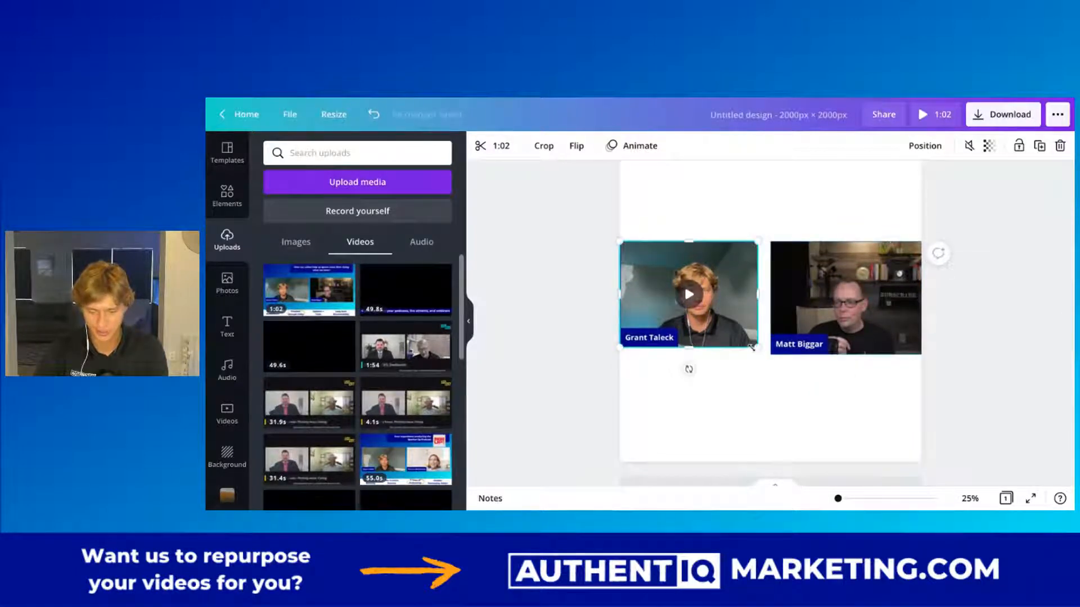
pyautogui.moveTo(752, 348); pyautogui.dragTo(770, 357)
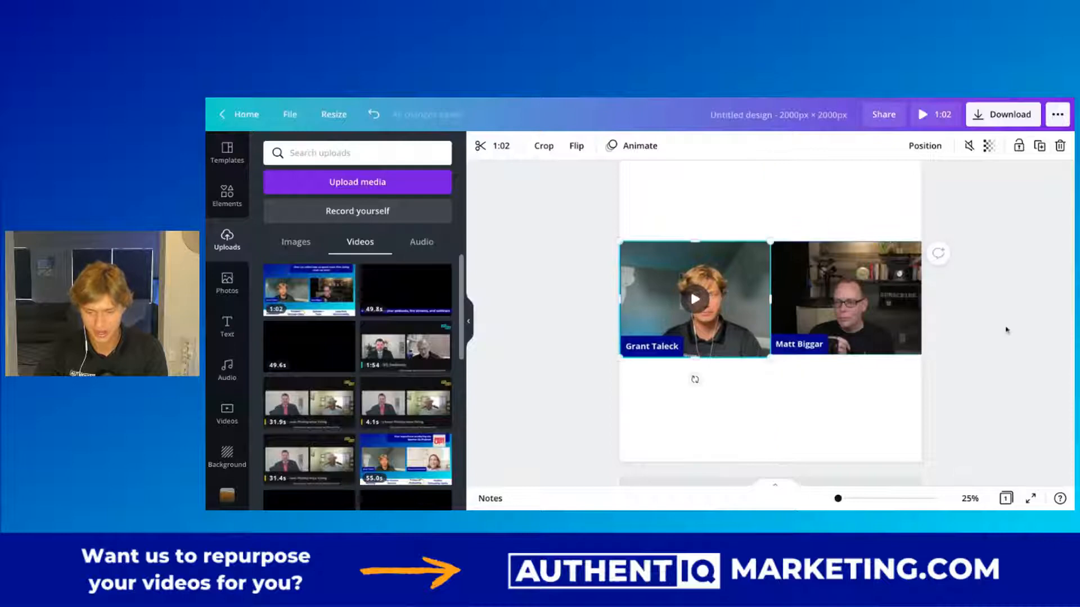
pyautogui.click(1006, 330)
# Shift the two enlarged clips down together to the page's vertical centre.
pyautogui.scroll(1, 993, 313)
pyautogui.moveTo(569, 278); pyautogui.dragTo(831, 353)
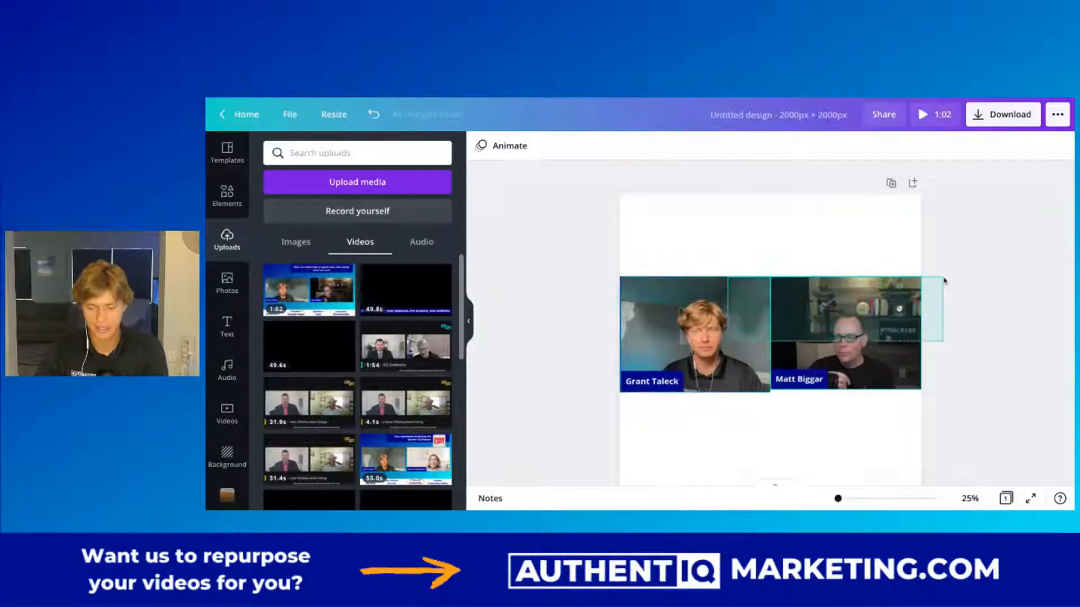
pyautogui.moveTo(728, 346); pyautogui.dragTo(727, 357)
# Trim the bottom edge of the left speaker's clip to bring its height closer to the right clip's.
pyautogui.scroll(-2, 570, 293)
pyautogui.click(700, 278)
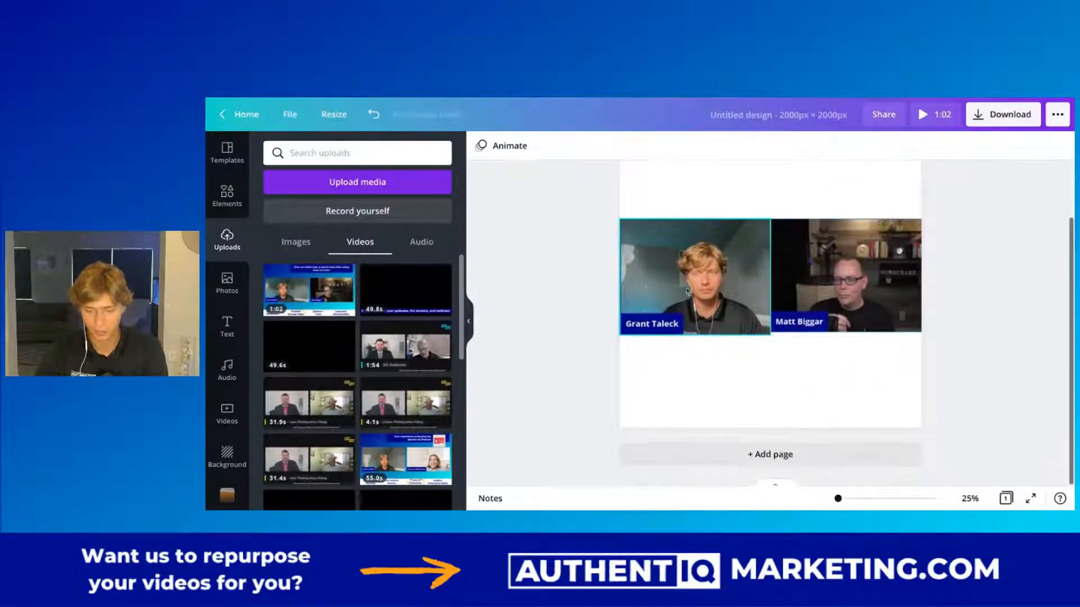
pyautogui.moveTo(701, 279)
pyautogui.mouseDown()
pyautogui.moveTo(732, 257)
pyautogui.moveTo(701, 260)
pyautogui.moveTo(700, 276)
pyautogui.moveTo(690, 267)
pyautogui.moveTo(717, 231)
pyautogui.moveTo(776, 228)
pyautogui.moveTo(758, 224)
pyautogui.moveTo(765, 212)
pyautogui.moveTo(690, 266)
pyautogui.moveTo(695, 275)
pyautogui.mouseUp()
pyautogui.moveTo(698, 292); pyautogui.dragTo(698, 293)
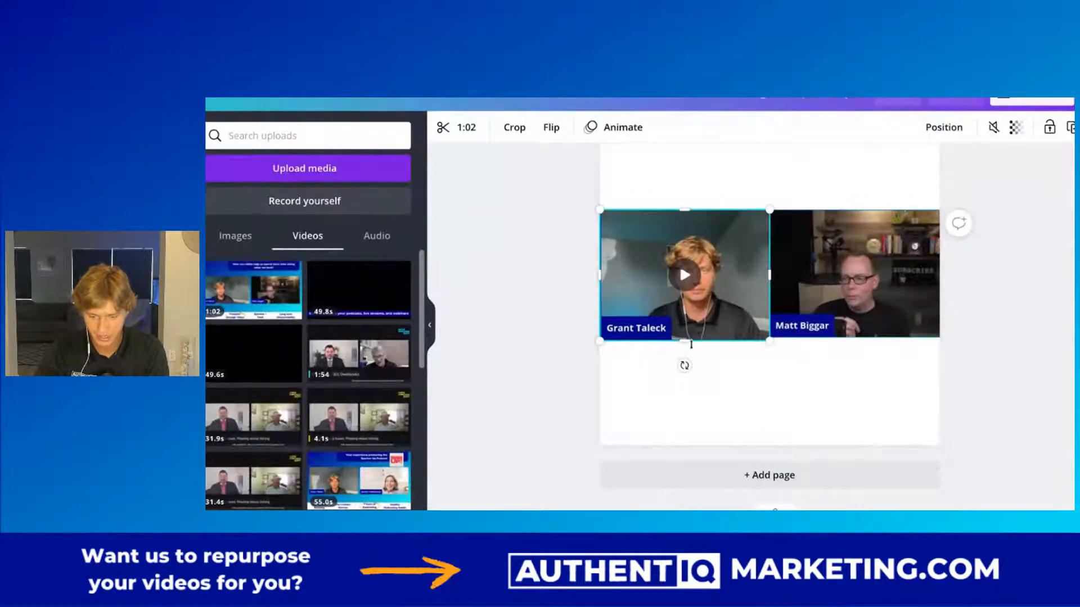
pyautogui.moveTo(705, 339); pyautogui.dragTo(706, 337)
pyautogui.click(855, 292)
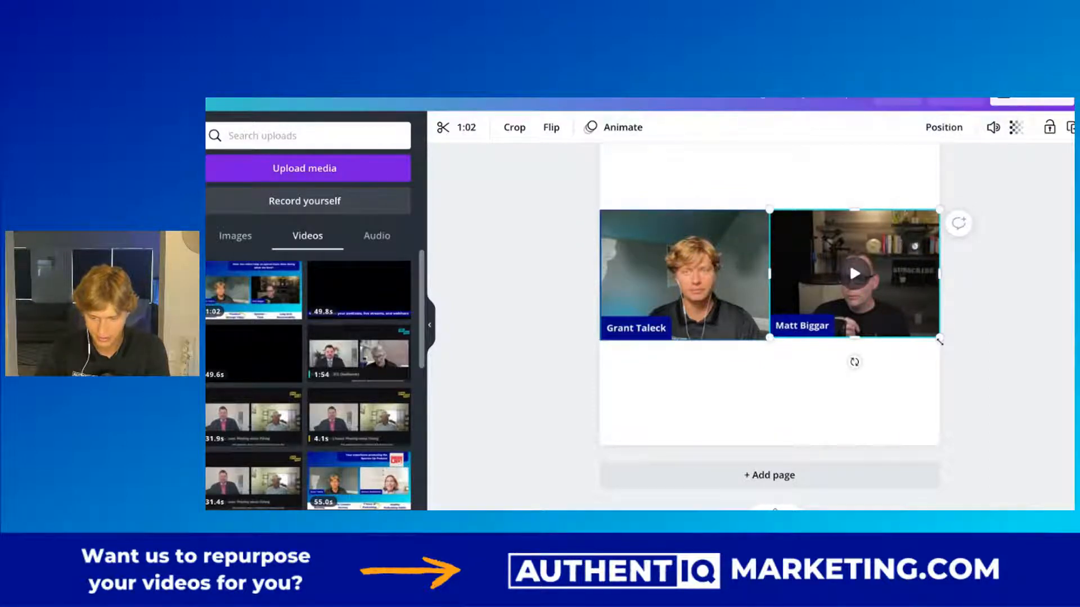
pyautogui.click(573, 279)
pyautogui.scroll(-2, 574, 279)
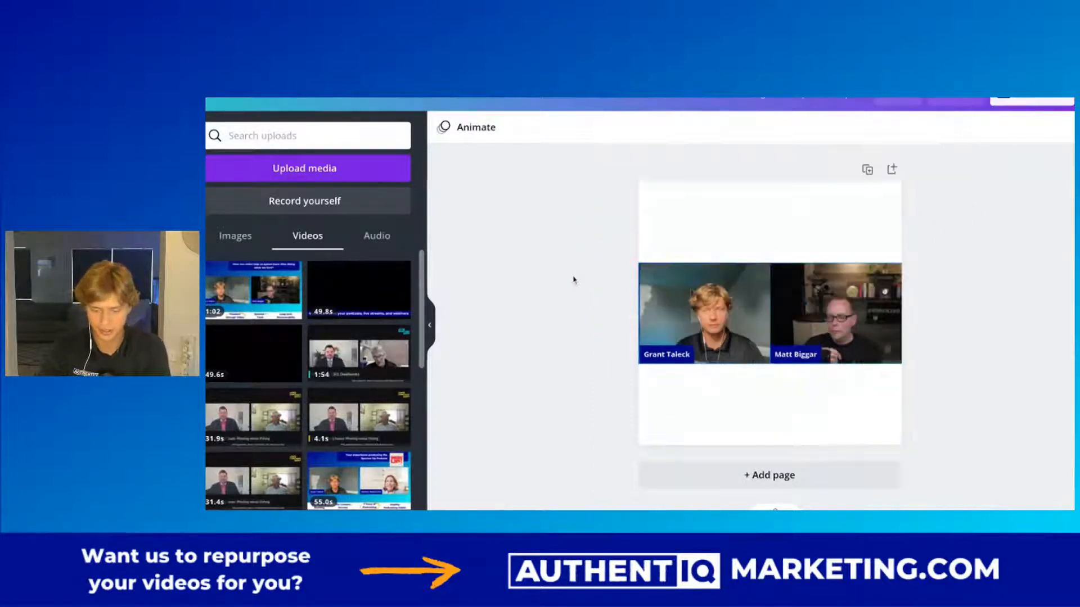
pyautogui.scroll(-1, 620, 315)
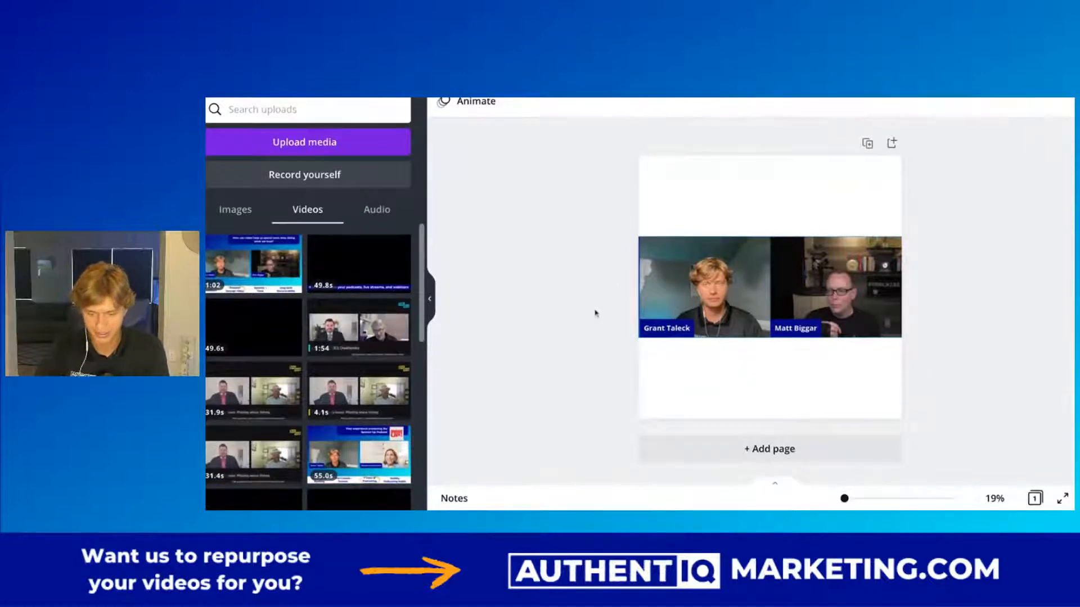
pyautogui.scroll(1, 598, 313)
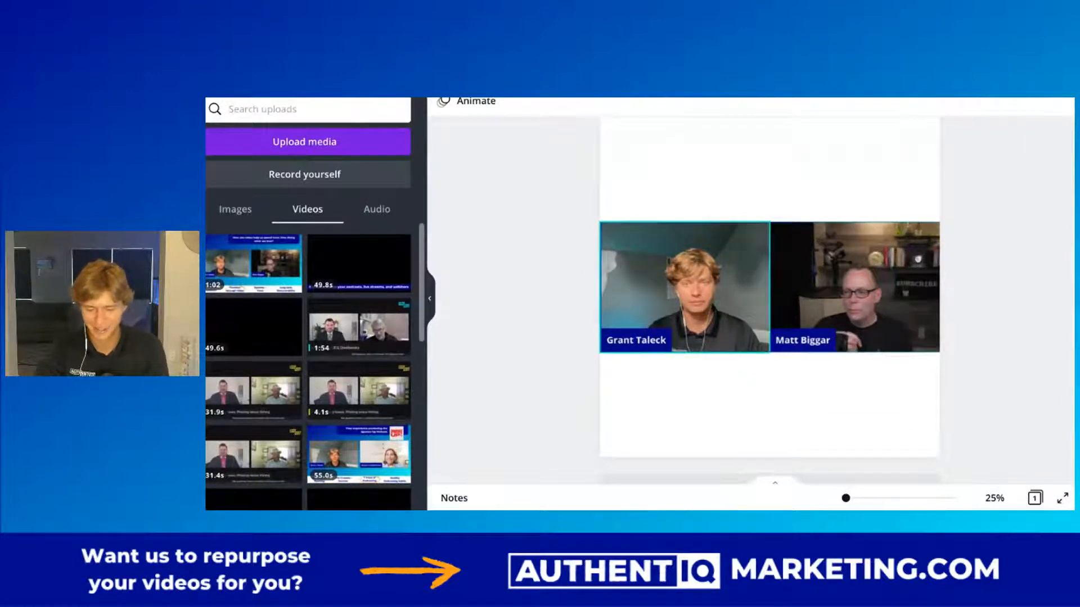
pyautogui.scroll(1, 586, 266)
pyautogui.click(711, 162)
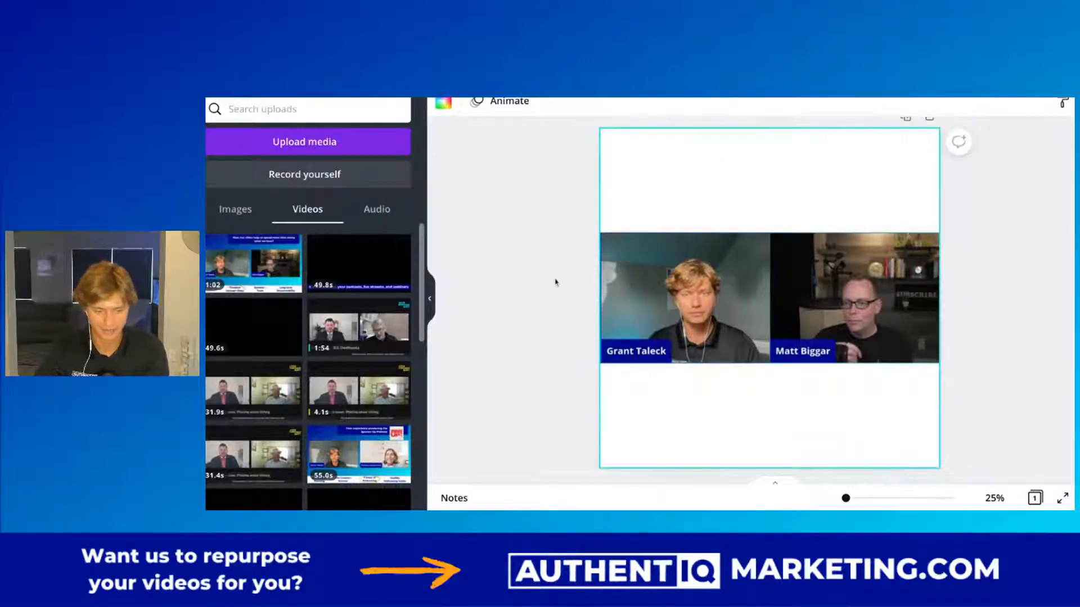
pyautogui.press('super+minus')
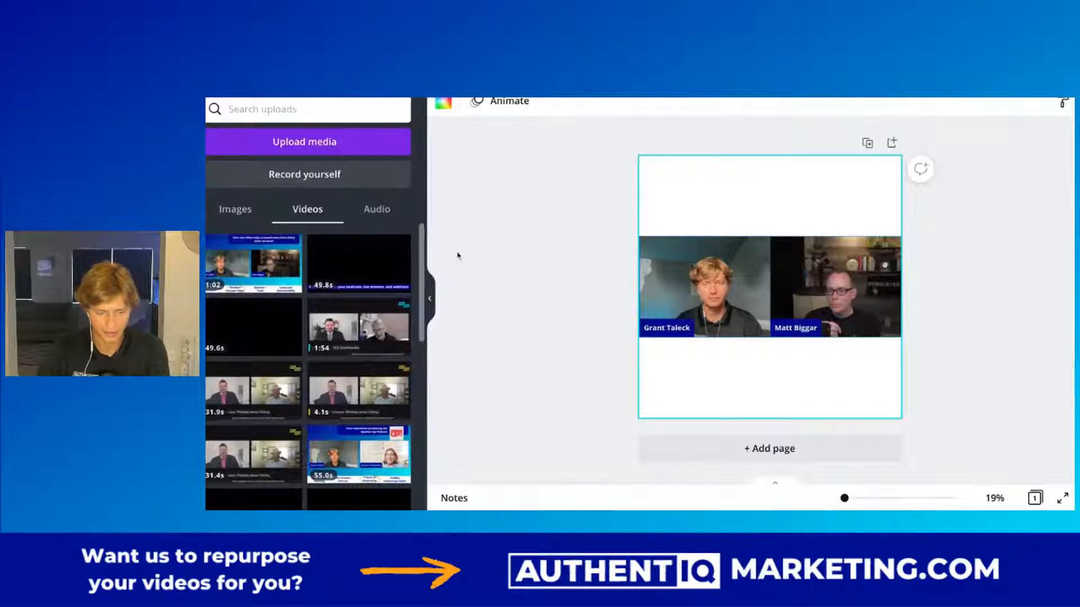
pyautogui.click(486, 237)
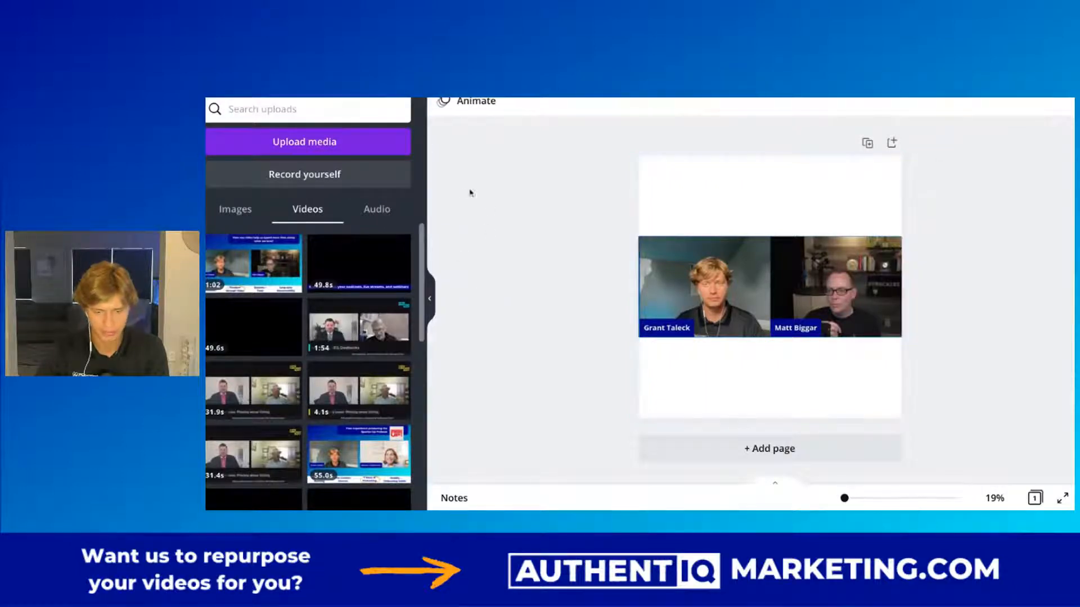
pyautogui.hotkey('ctrl', '-')
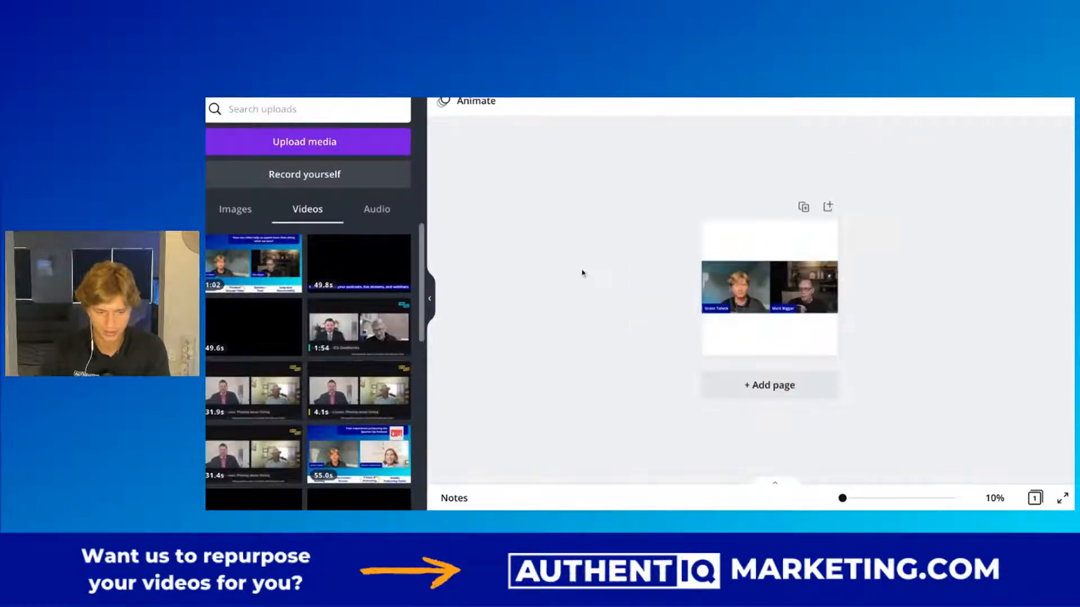
# Add a heading text box, enlarge it to size 106 and place it in the blank area above the clips.
pyautogui.hotkey('ctrl', '+')
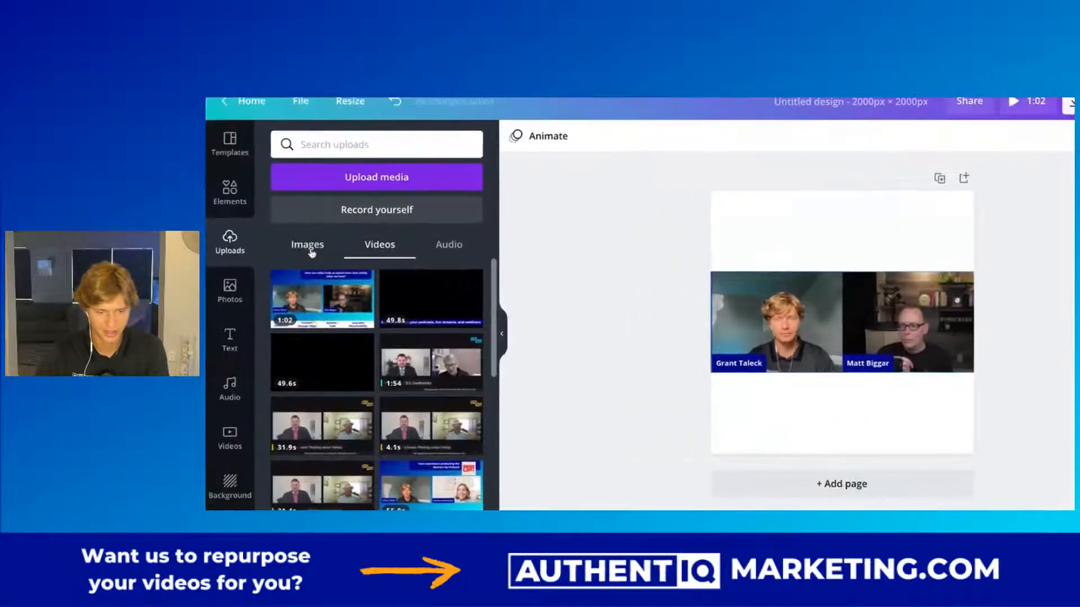
pyautogui.click(230, 337)
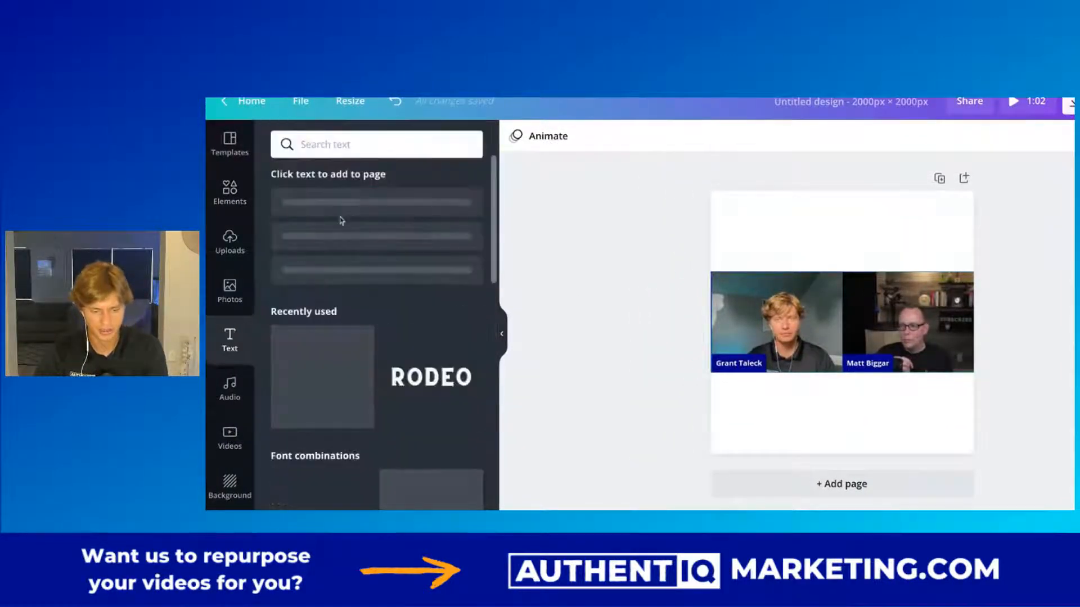
pyautogui.click(365, 209)
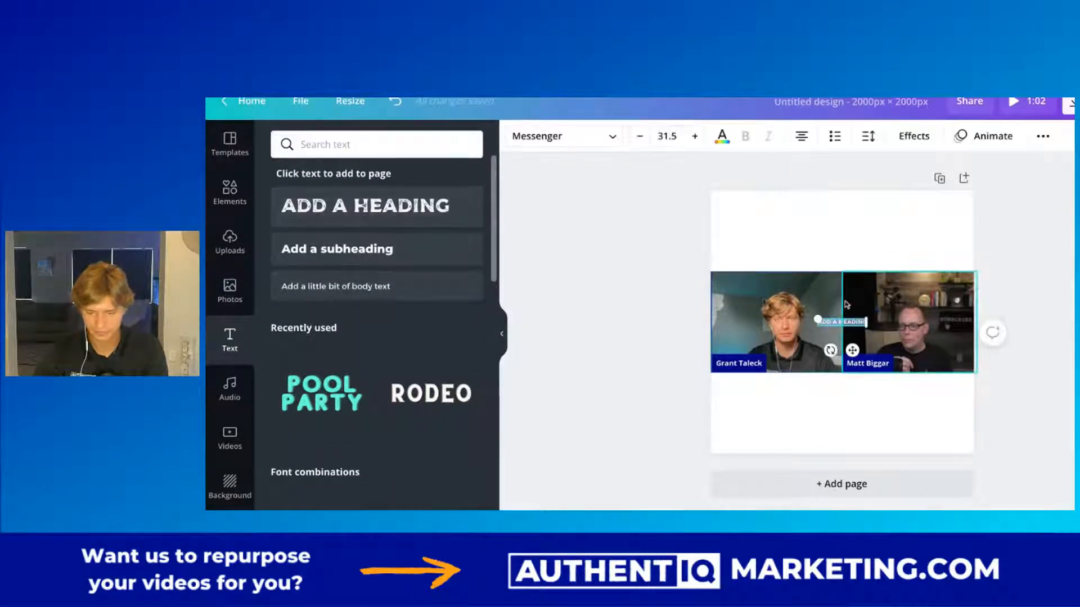
pyautogui.moveTo(817, 318); pyautogui.dragTo(812, 226)
pyautogui.doubleClick(812, 226)
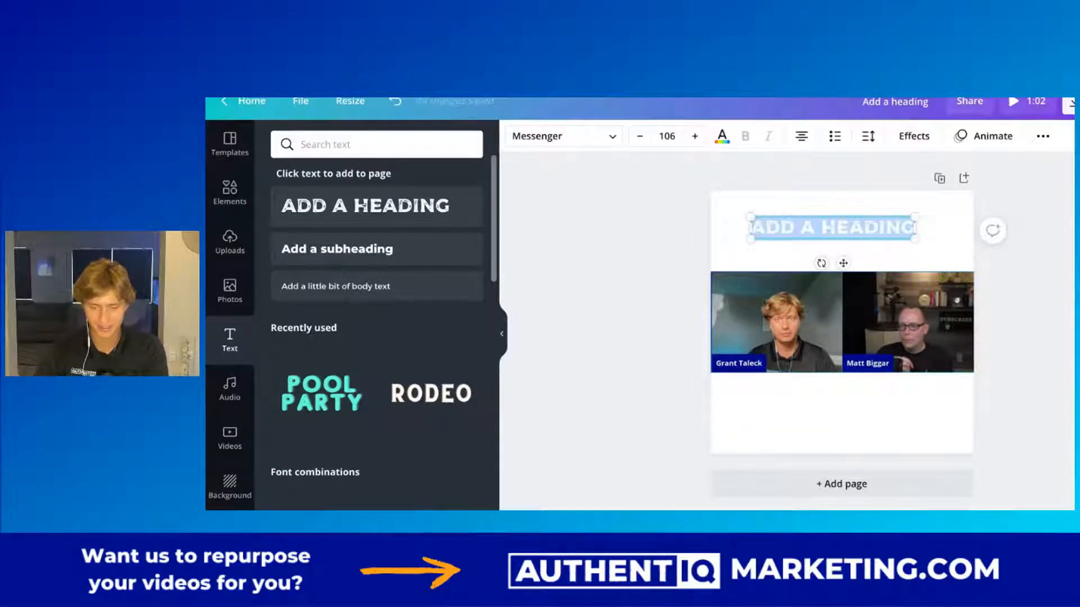
# Set the heading's text color to the dark blue of the Authentiq palette.
pyautogui.click(722, 136)
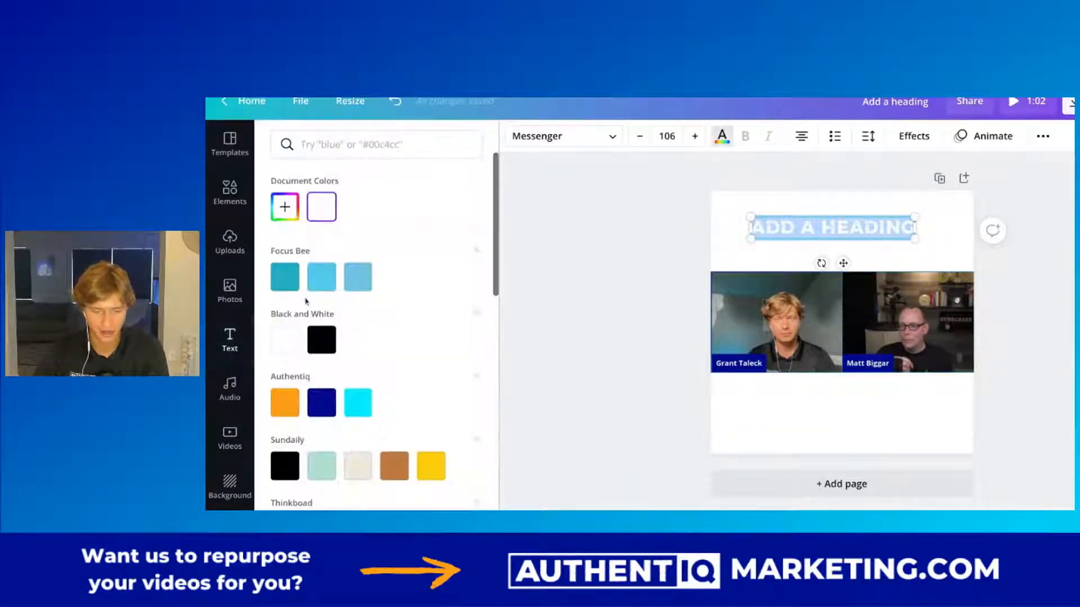
pyautogui.scroll(-1, 382, 390)
pyautogui.click(321, 361)
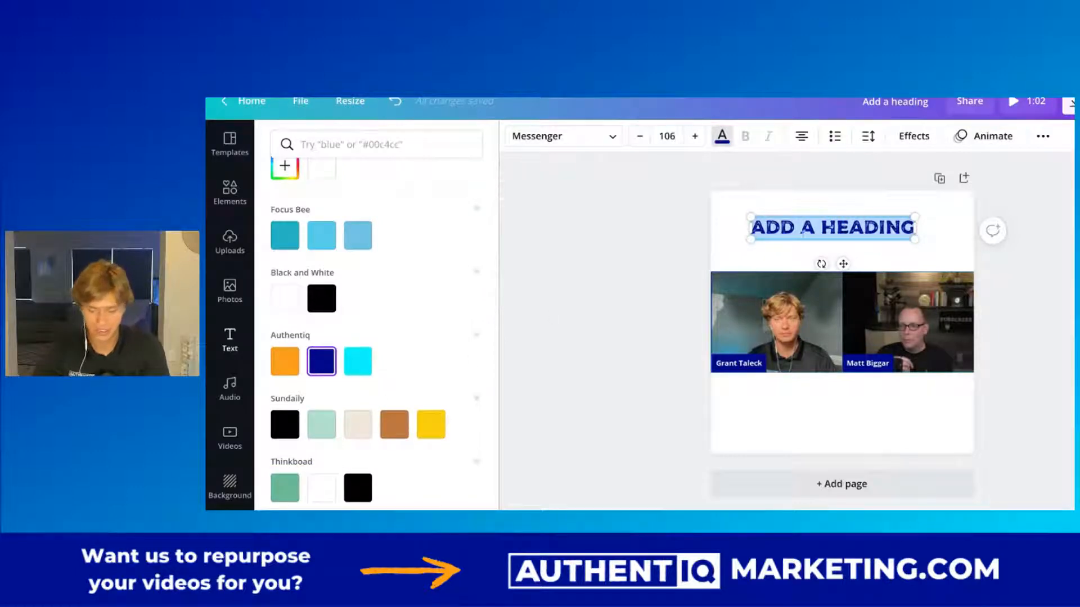
pyautogui.click(625, 248)
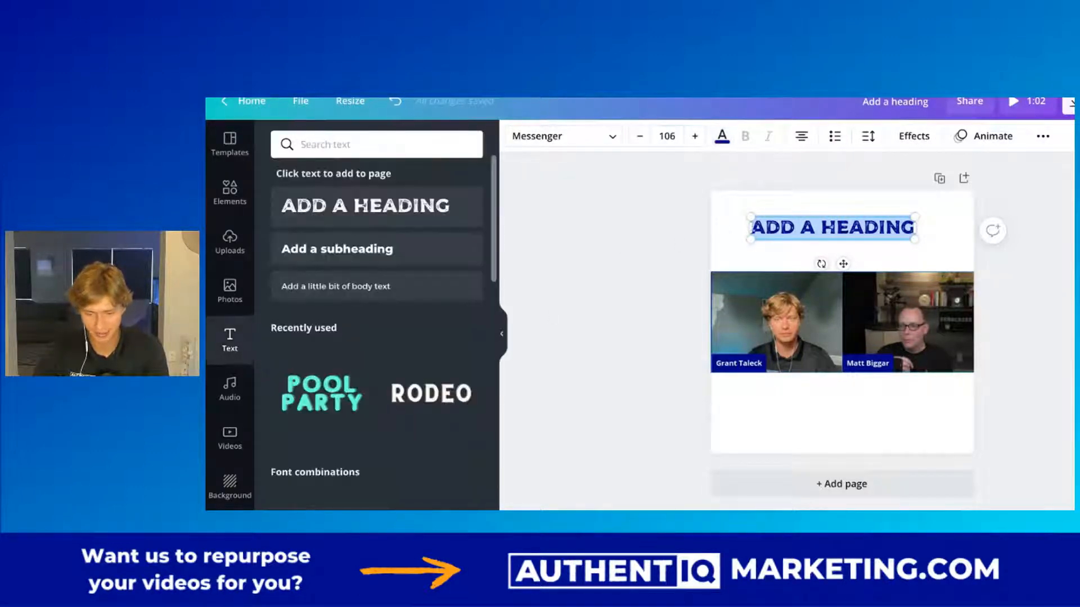
# Enlarge the heading to about size 121 and centre it above the two clips.
pyautogui.click(633, 240)
pyautogui.moveTo(820, 237); pyautogui.dragTo(821, 236)
pyautogui.moveTo(759, 217); pyautogui.dragTo(786, 232)
pyautogui.click(651, 234)
pyautogui.click(775, 228)
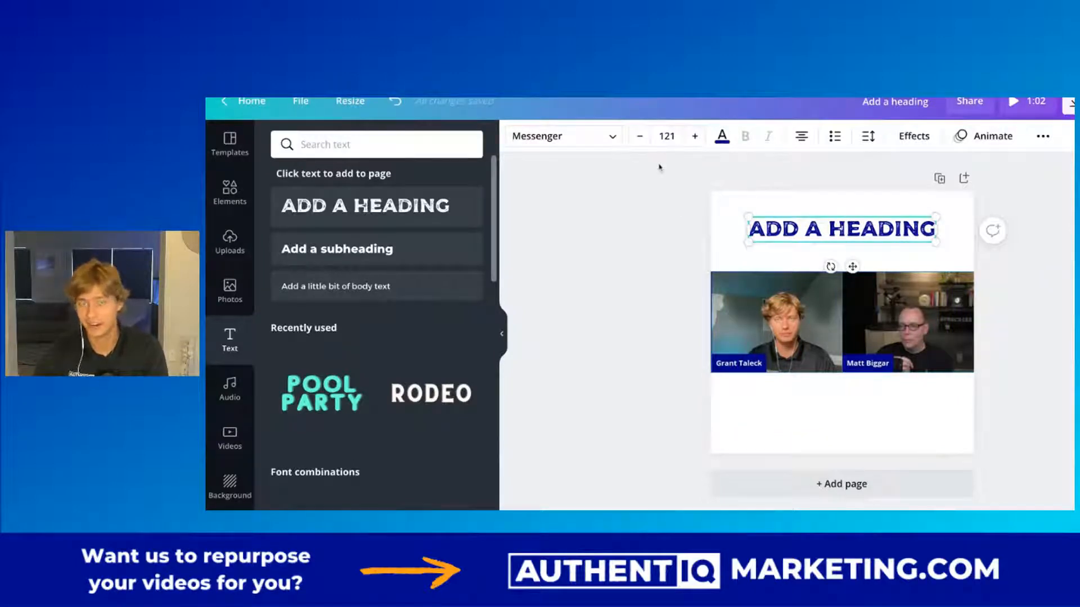
# Replace the heading text with "HEADLINE", enlarge it to about size 145 and re-centre it above the clips.
pyautogui.doubleClick(829, 238)
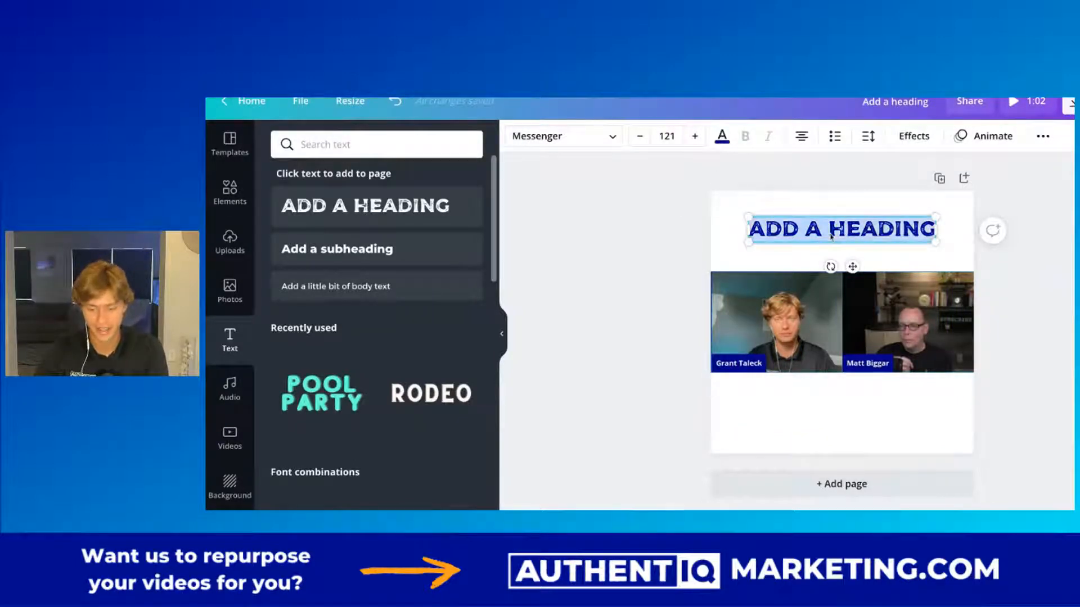
pyautogui.write('HEADLINE')
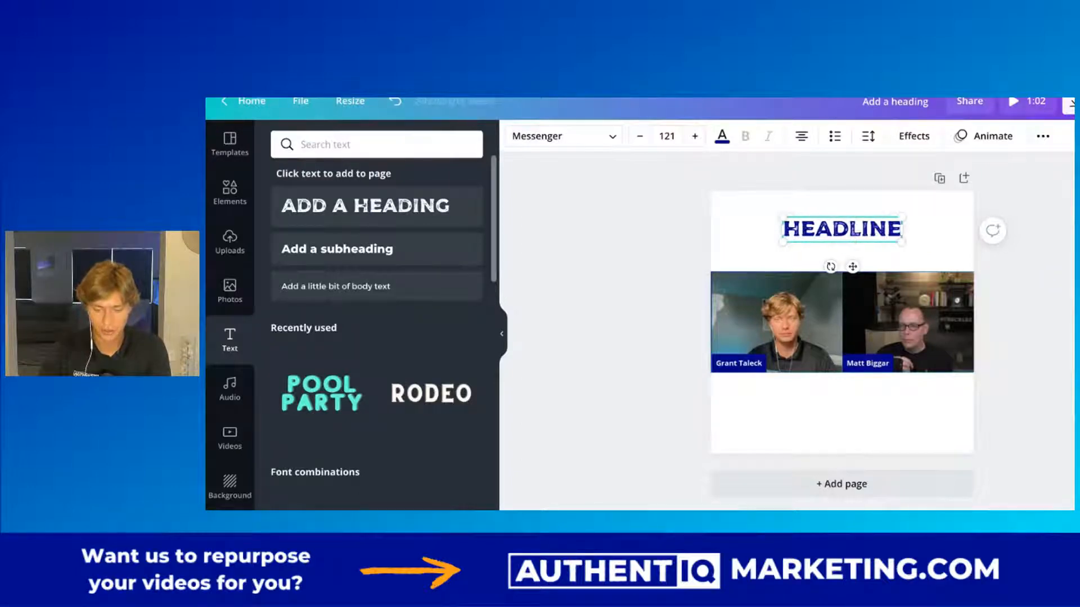
pyautogui.moveTo(782, 218); pyautogui.dragTo(760, 211)
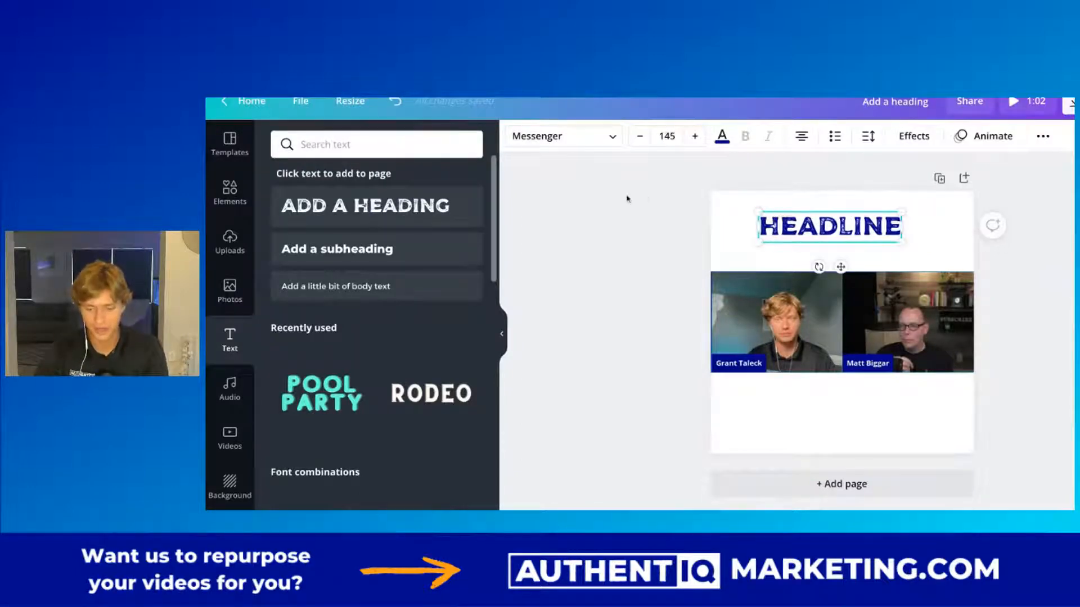
pyautogui.moveTo(837, 230); pyautogui.dragTo(848, 236)
pyautogui.click(626, 234)
pyautogui.scroll(2, 627, 233)
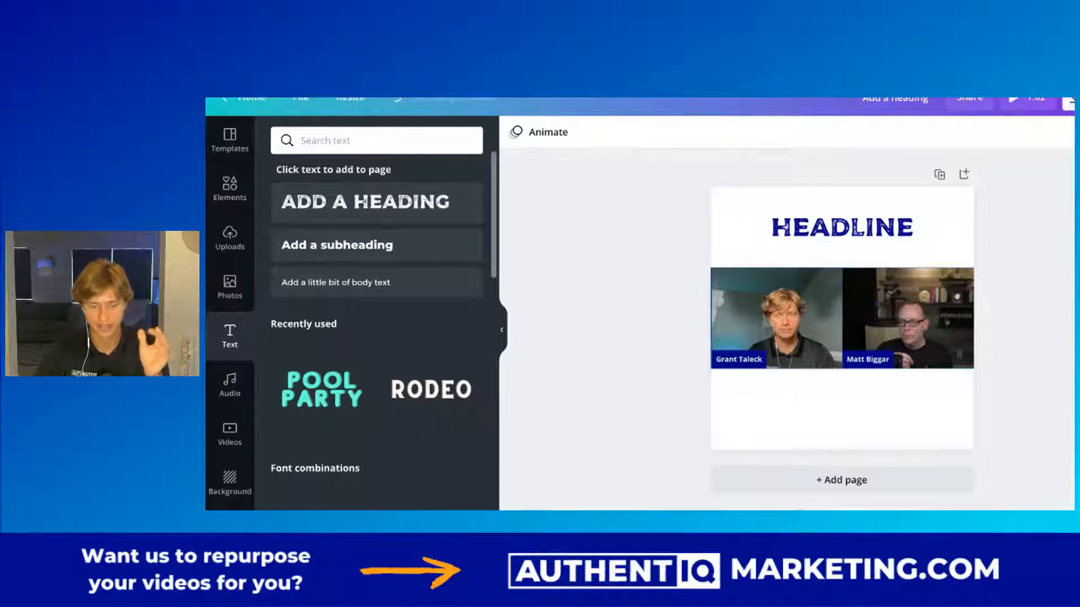
# Play a preview of the square video design and close it.
pyautogui.click(821, 228)
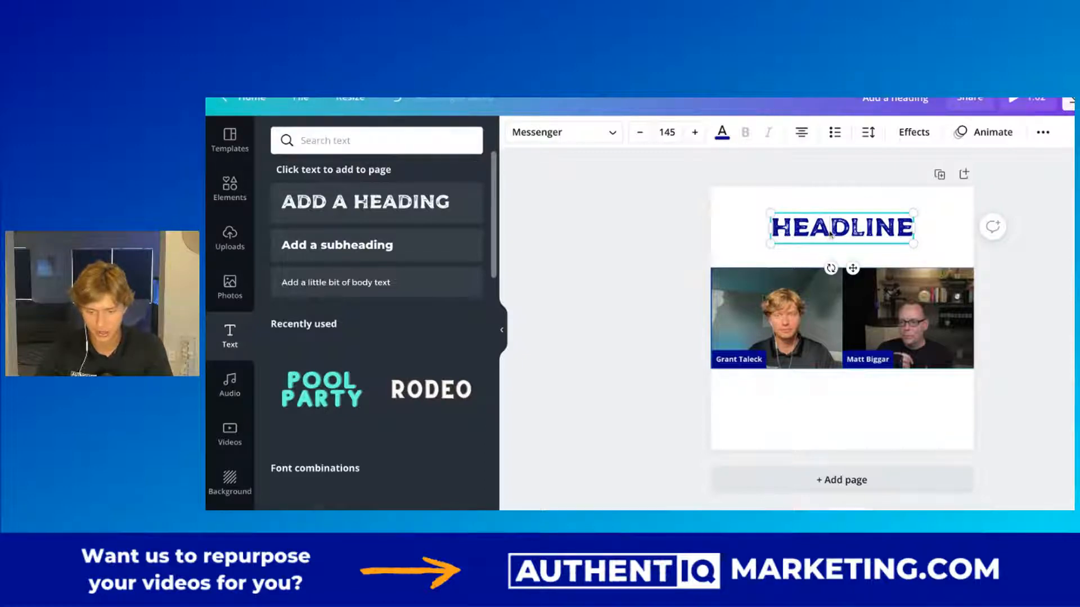
pyautogui.click(674, 226)
pyautogui.click(839, 225)
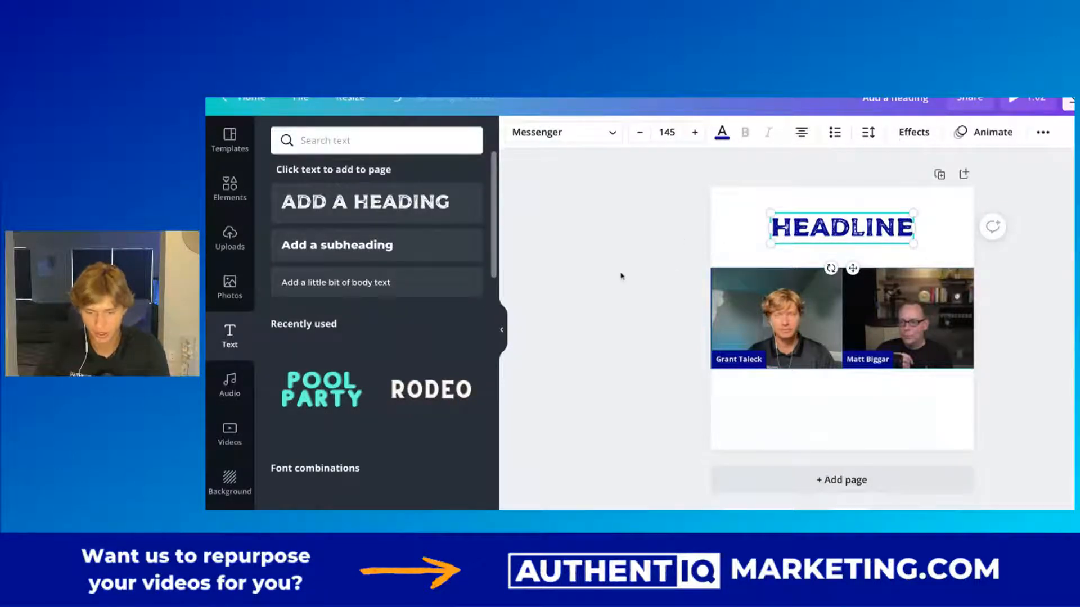
pyautogui.click(1019, 110)
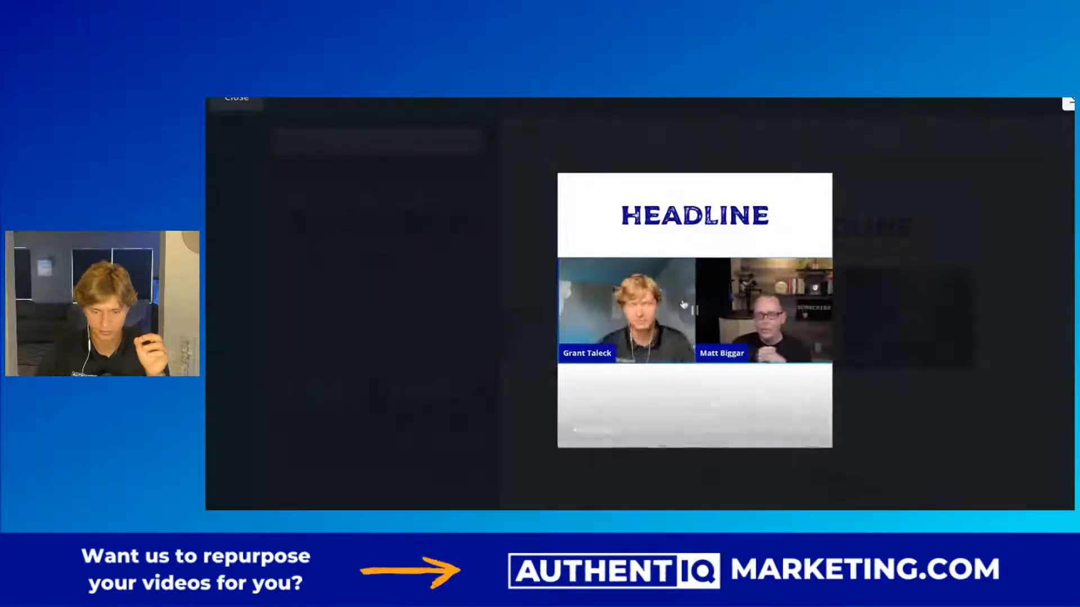
pyautogui.click(696, 311)
pyautogui.click(903, 256)
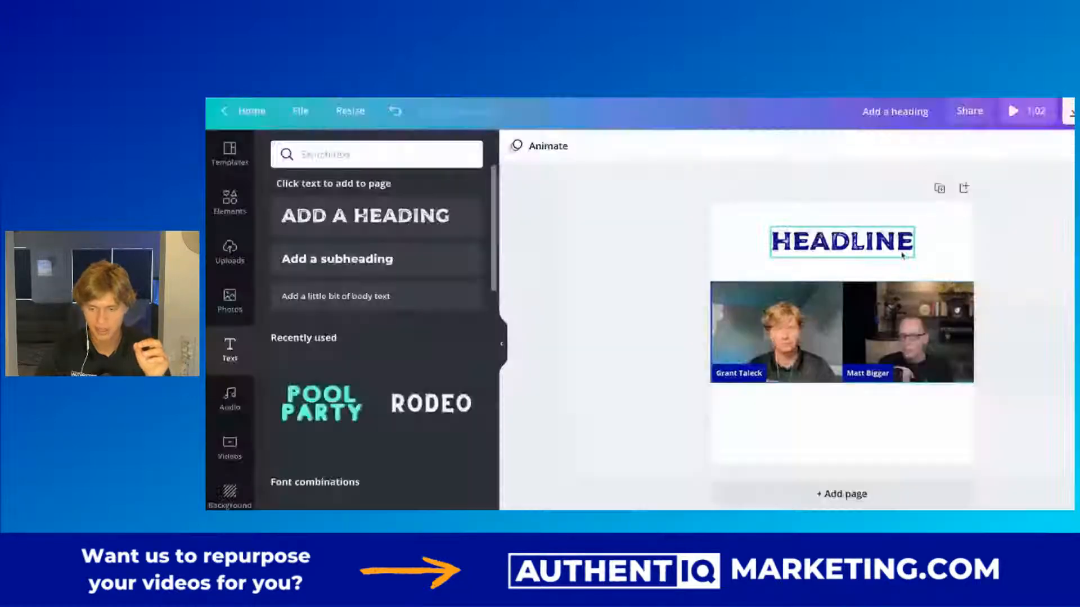
# Replace the placeholder heading with the text "HOW MARCUS SHERIDAN".
pyautogui.click(833, 256)
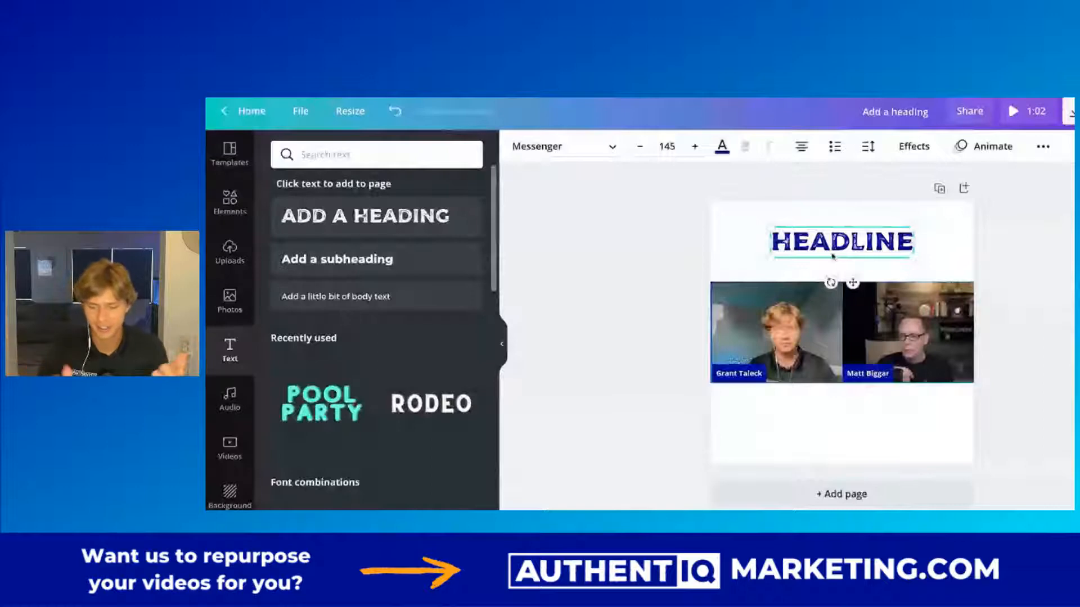
pyautogui.doubleClick(832, 256)
pyautogui.write('HOW')
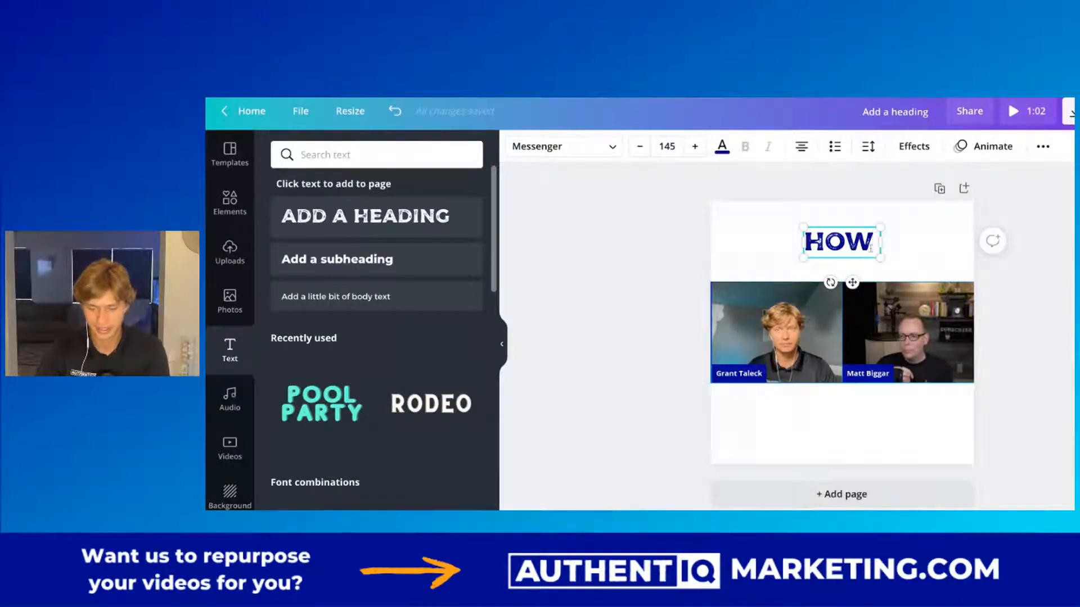
pyautogui.write('MARCU')
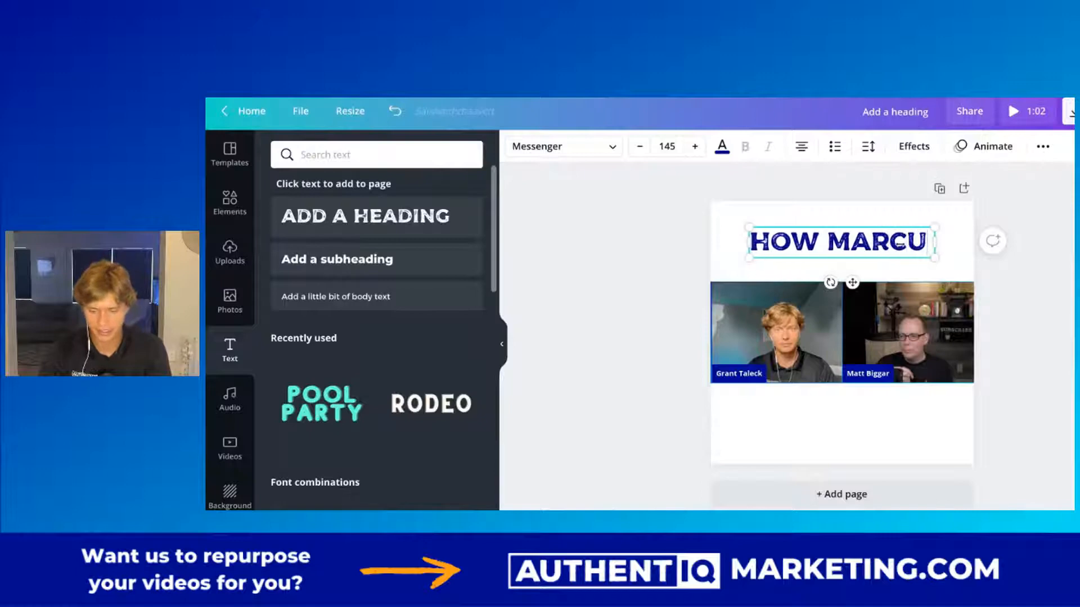
pyautogui.write('S SHERIDAN')
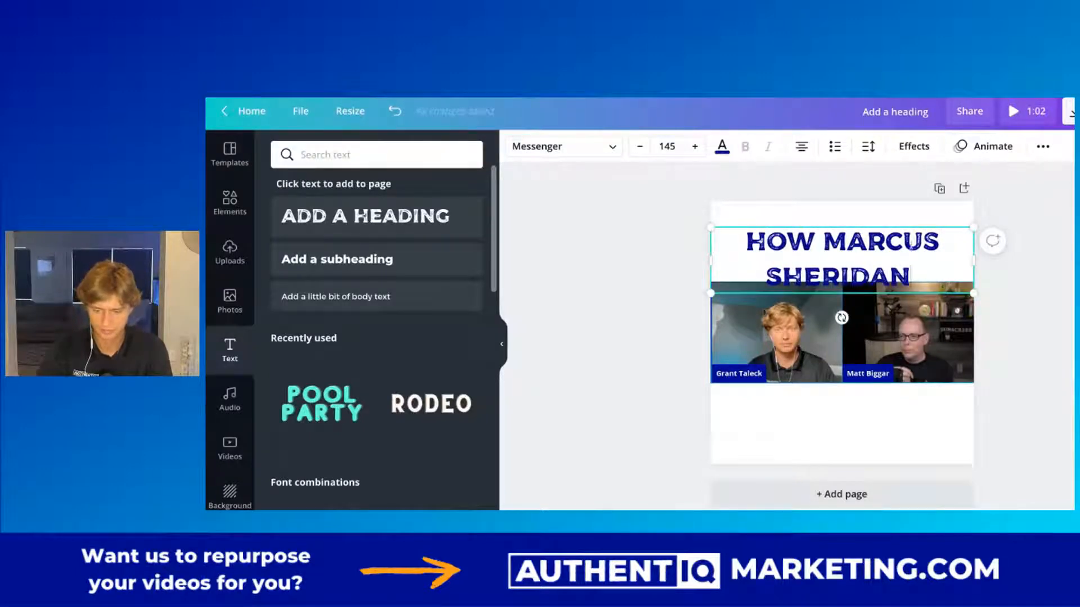
# Scale the heading down to about size 97.7 on a single line and move it close to the page's top edge.
pyautogui.moveTo(974, 295); pyautogui.dragTo(949, 253)
pyautogui.click(1026, 323)
pyautogui.moveTo(837, 248)
pyautogui.mouseDown()
pyautogui.moveTo(852, 243)
pyautogui.moveTo(834, 244)
pyautogui.mouseUp()
pyautogui.doubleClick(840, 228)
pyautogui.click(1001, 278)
# Change the heading's font to Montserrat Extra-Bold and make it all uppercase.
pyautogui.click(894, 239)
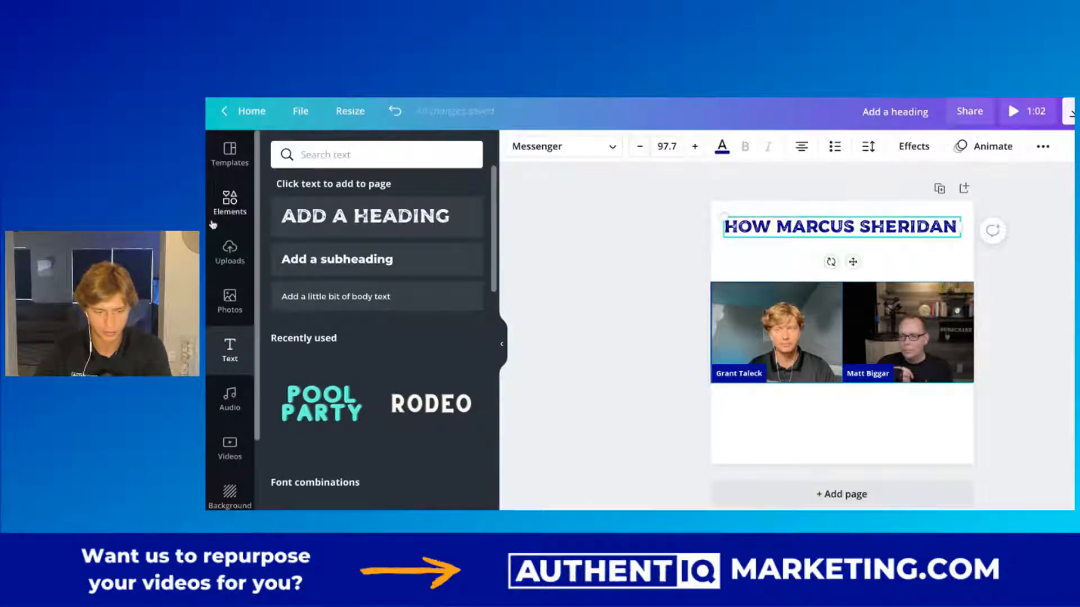
pyautogui.click(546, 147)
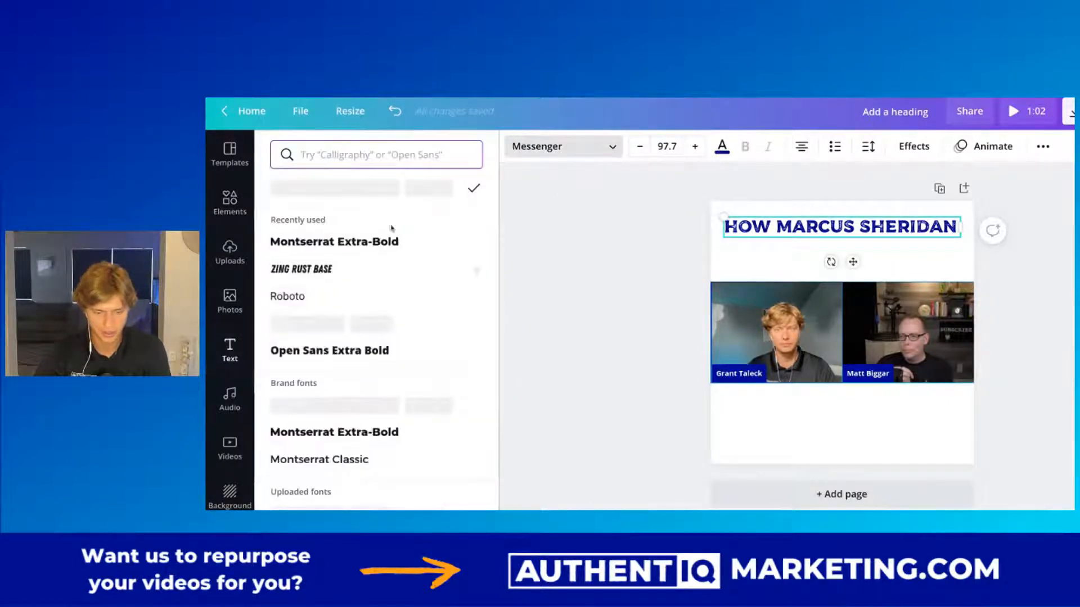
pyautogui.click(365, 242)
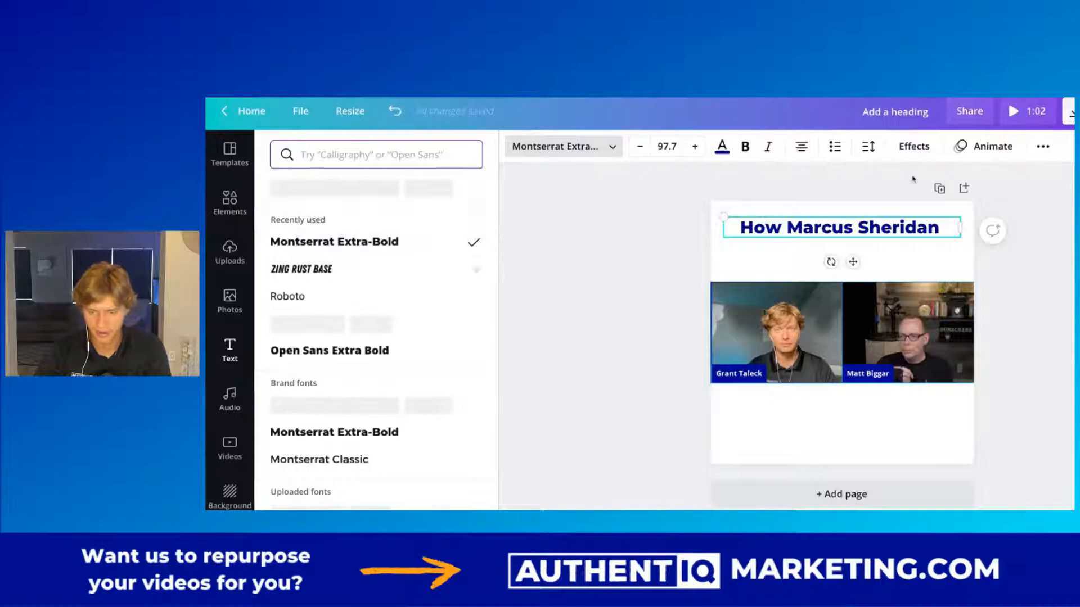
pyautogui.click(1043, 146)
pyautogui.click(831, 185)
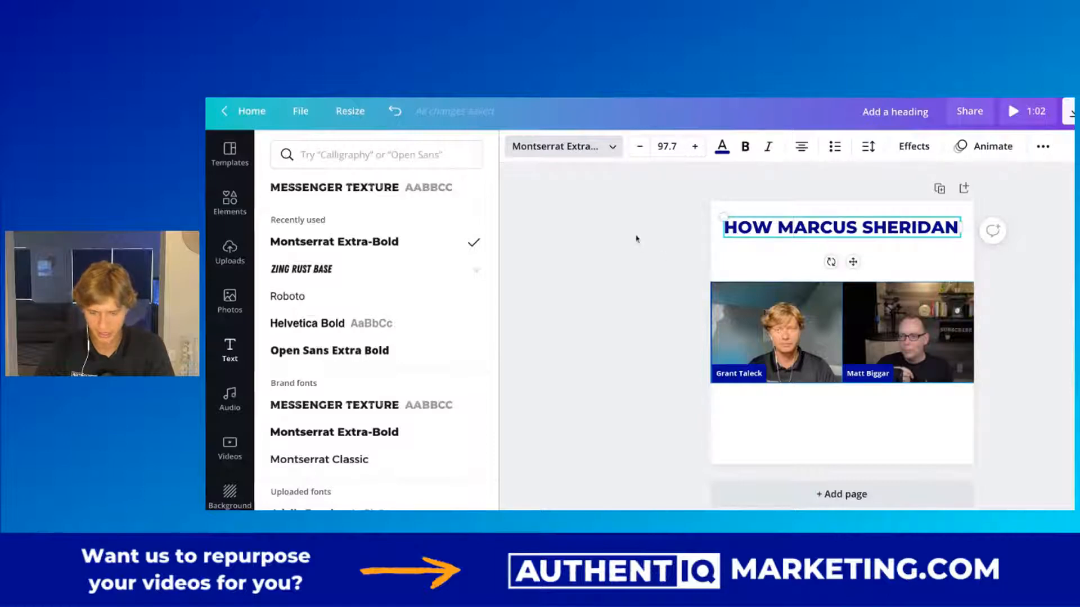
pyautogui.click(636, 238)
pyautogui.click(615, 229)
pyautogui.click(745, 232)
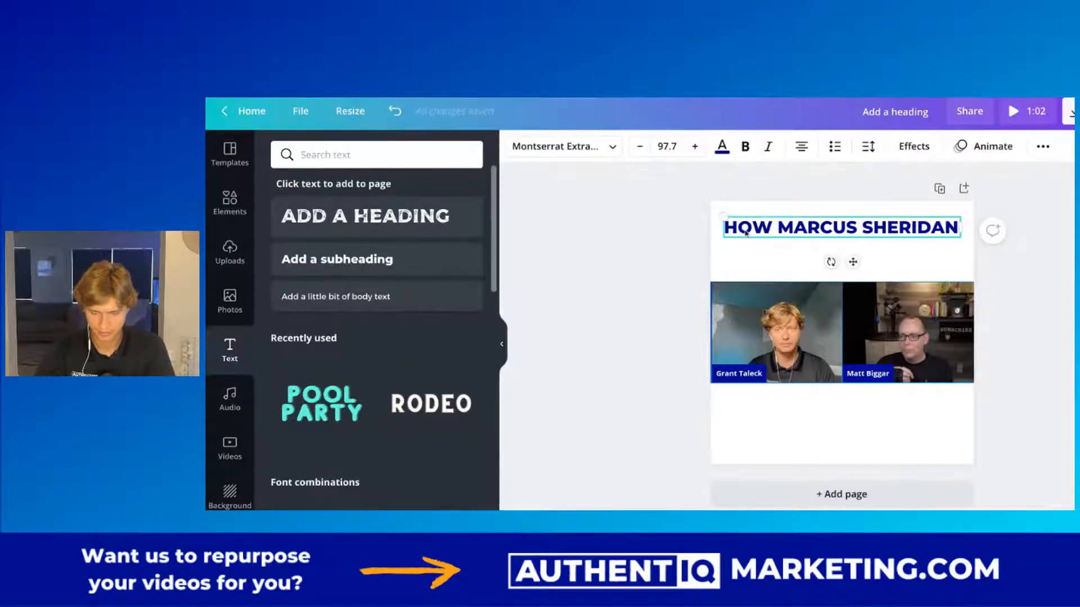
pyautogui.moveTo(780, 231); pyautogui.dragTo(805, 232)
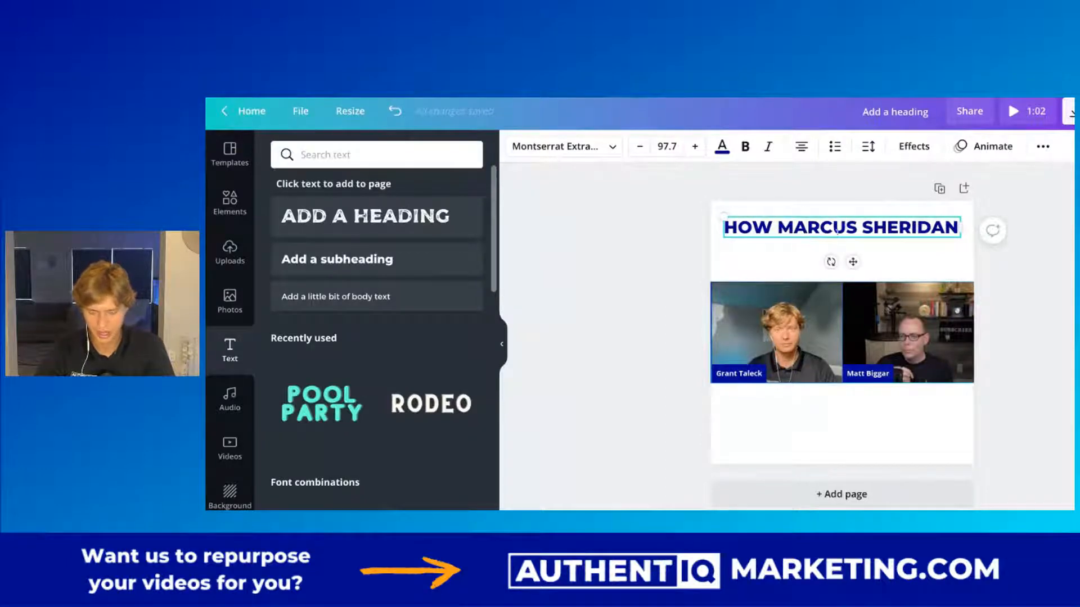
pyautogui.click(617, 242)
# Duplicate the heading and align the copy directly beneath the original, above the clips.
pyautogui.click(770, 235)
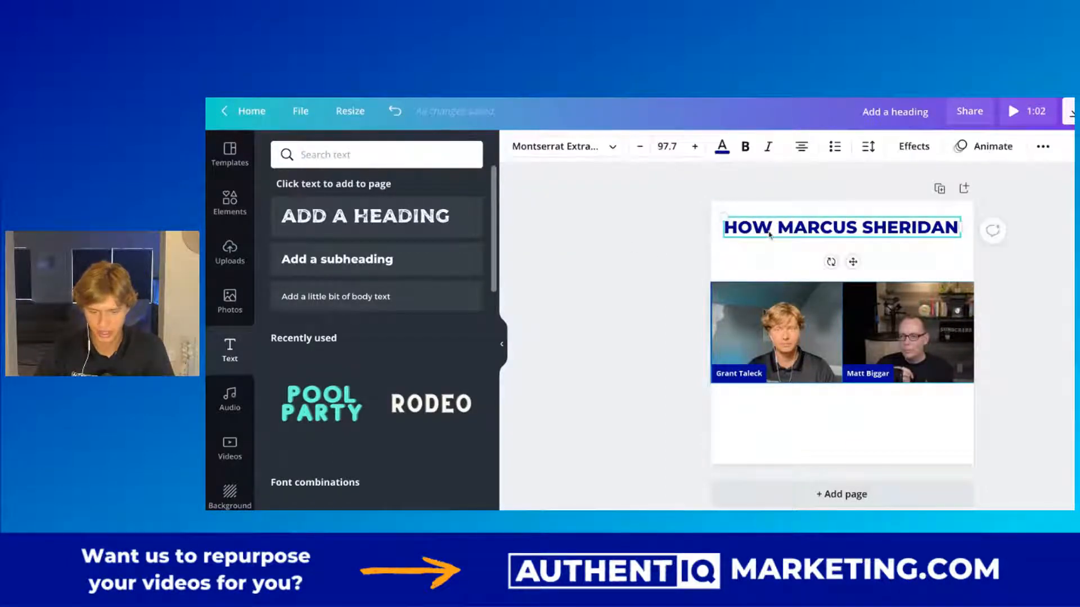
pyautogui.moveTo(816, 231)
pyautogui.mouseDown()
pyautogui.moveTo(817, 242)
pyautogui.moveTo(817, 231)
pyautogui.mouseUp()
pyautogui.click(1043, 146)
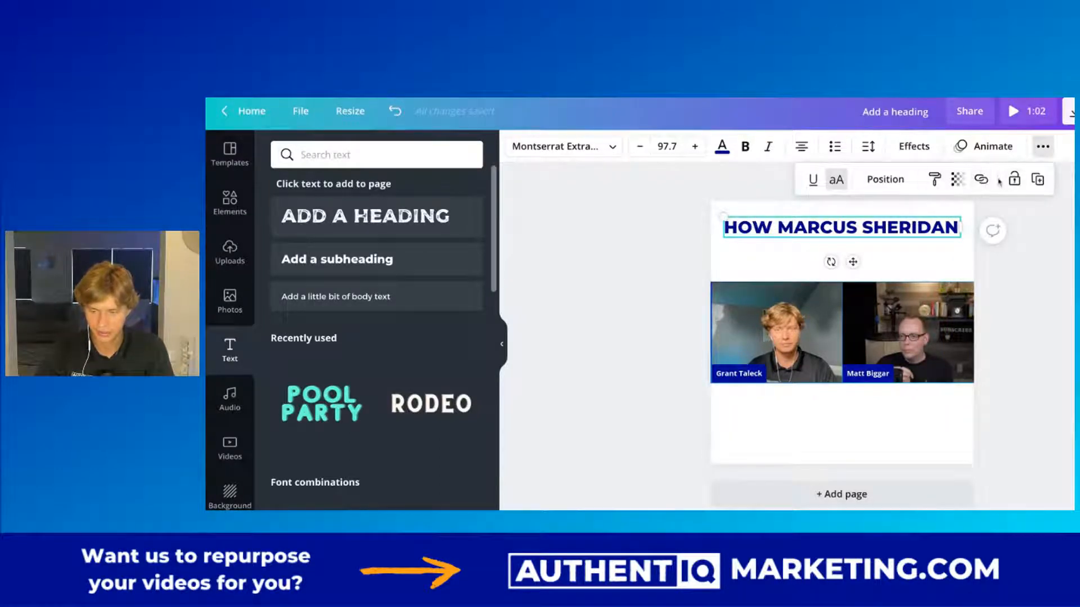
pyautogui.click(1038, 179)
pyautogui.moveTo(833, 238); pyautogui.dragTo(833, 242)
# Replace the duplicated heading's text with "SAVED HIS BUSINESS".
pyautogui.doubleClick(821, 258)
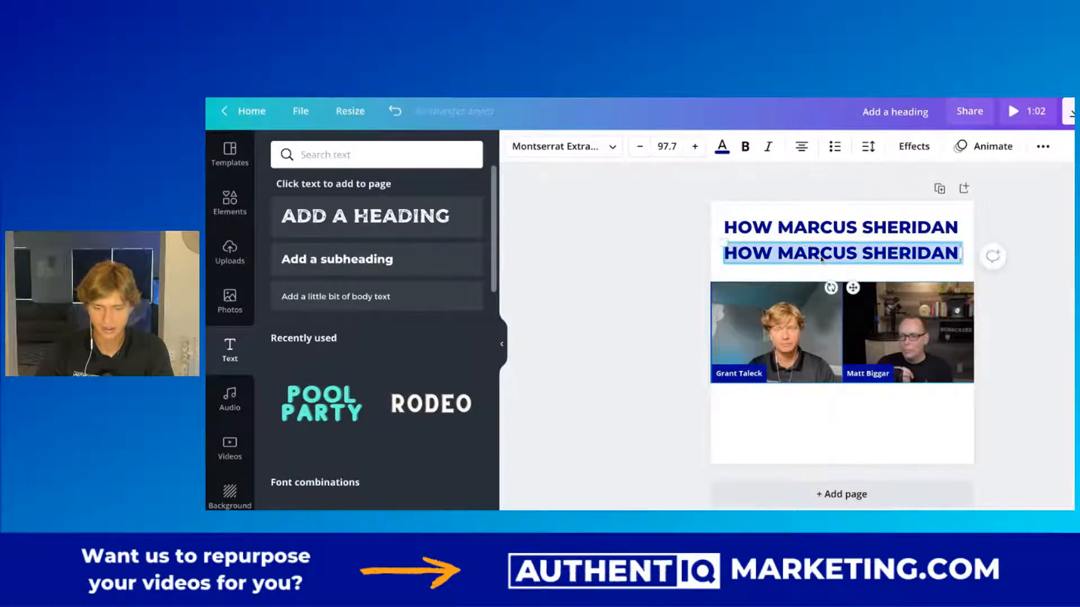
pyautogui.write('SAVE')
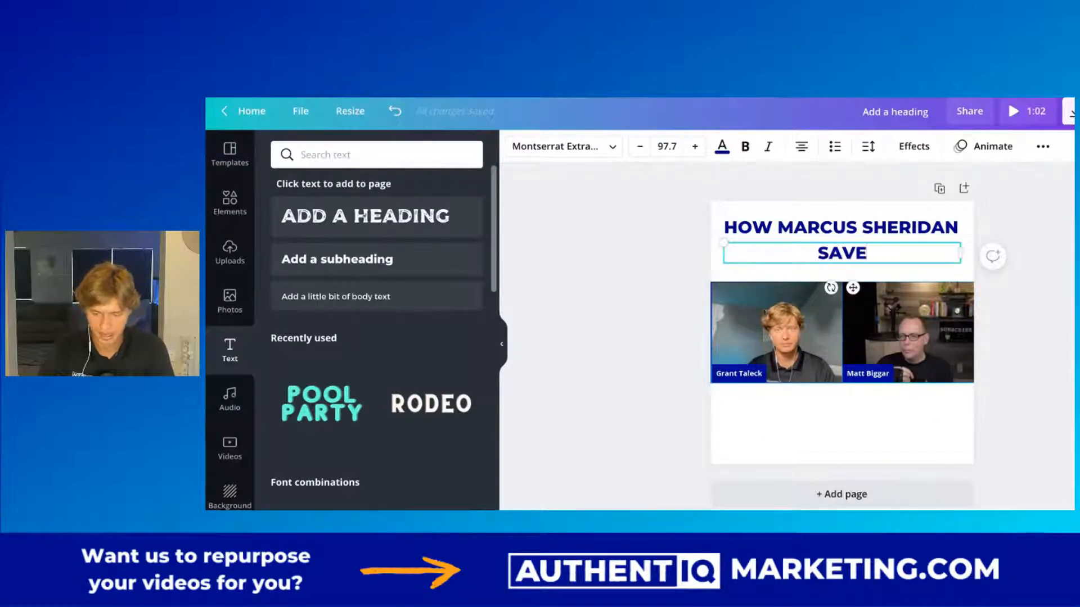
pyautogui.write('D HIS')
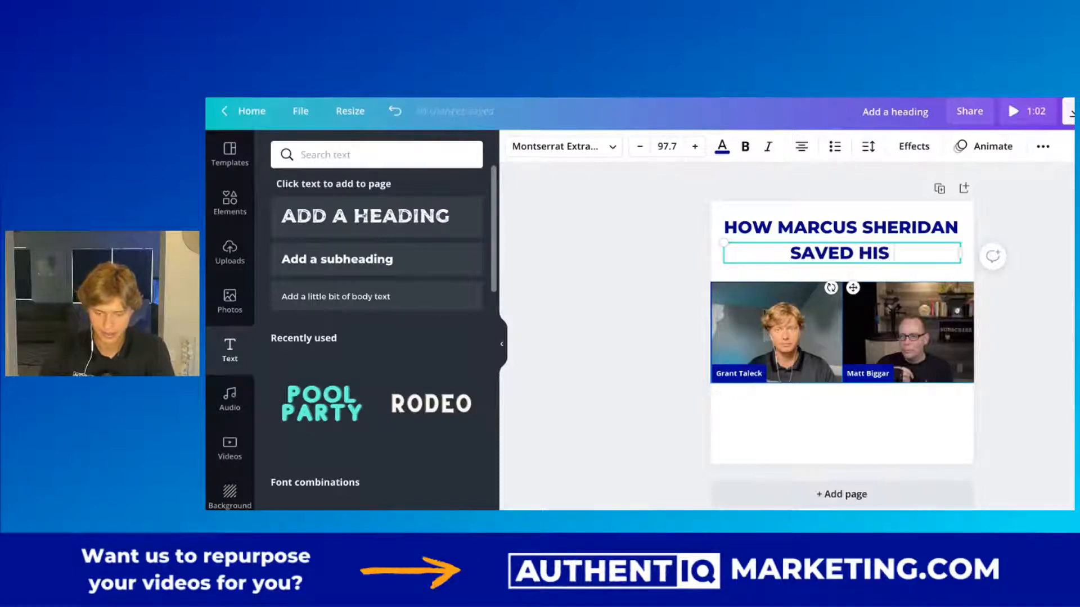
pyautogui.write(' BUSINESS')
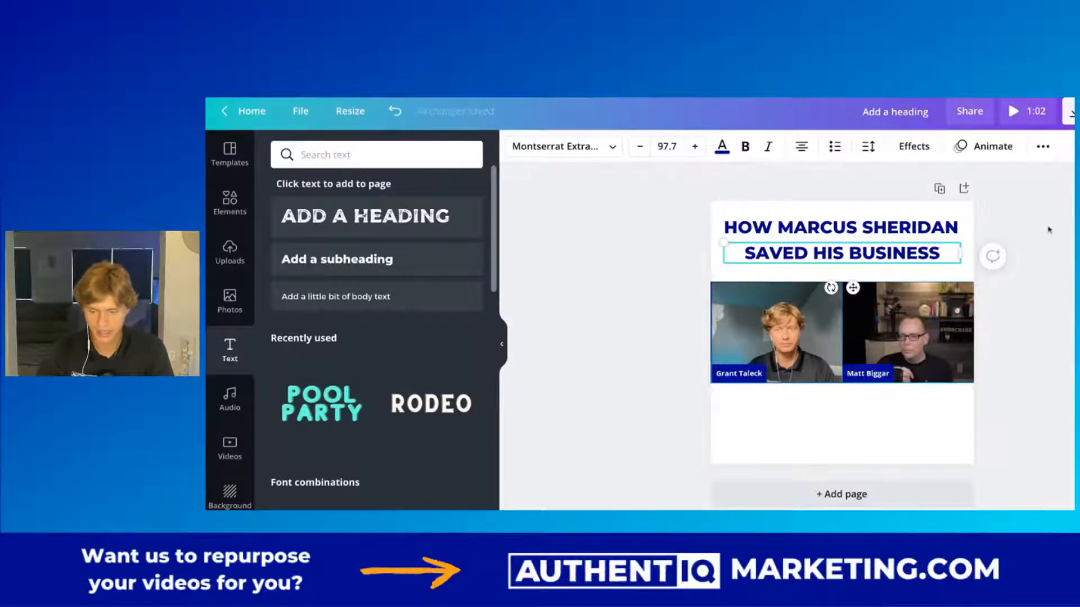
# Color the second headline line, "SAVED HIS BUSINESS", with the orange of the Authentiq palette.
pyautogui.tripleClick(774, 253)
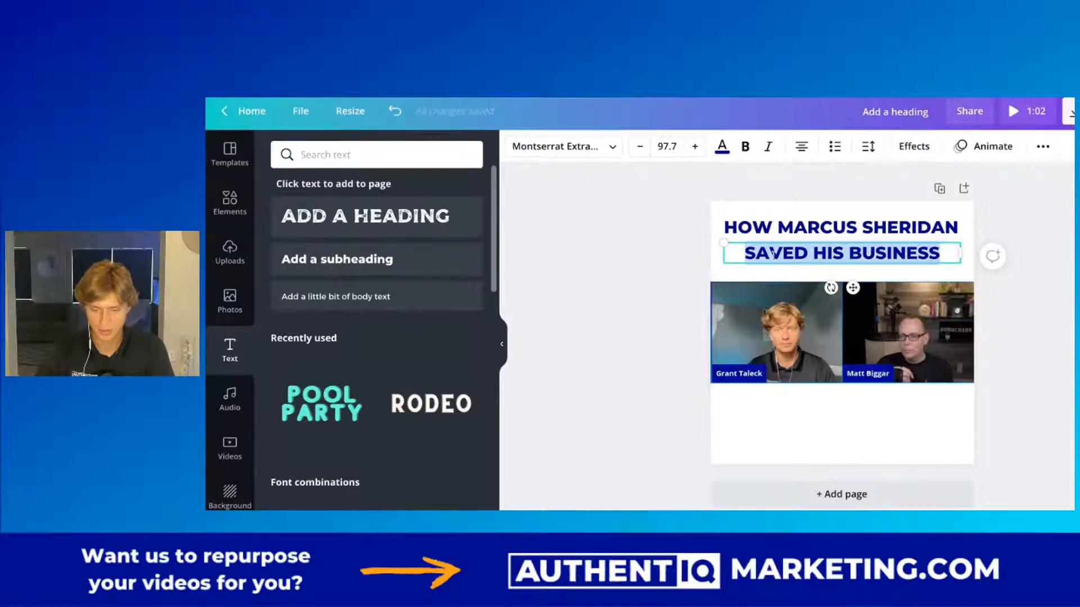
pyautogui.click(726, 148)
pyautogui.click(288, 418)
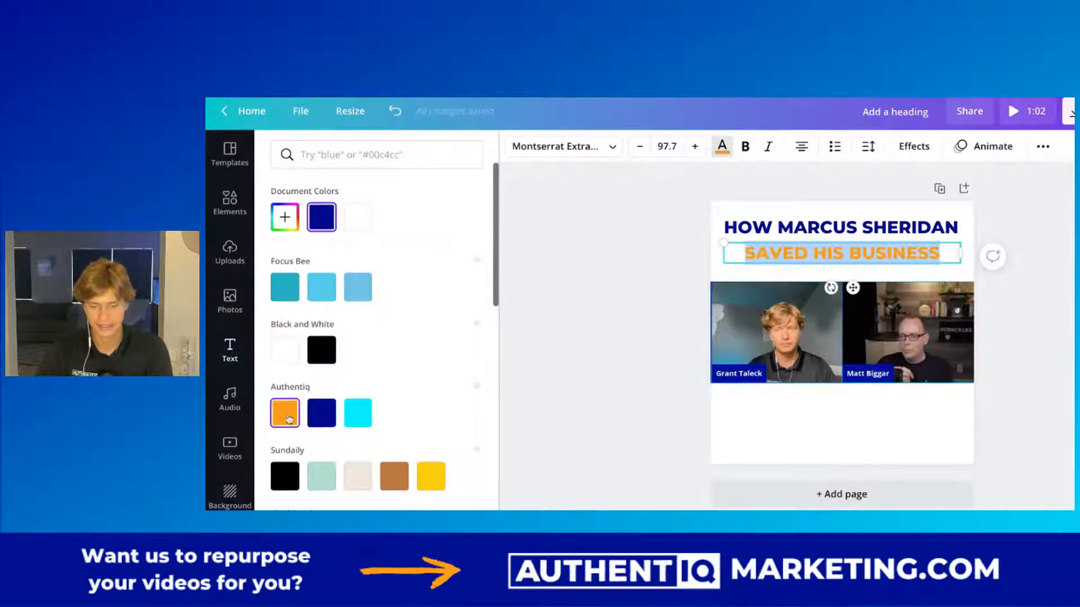
pyautogui.click(584, 246)
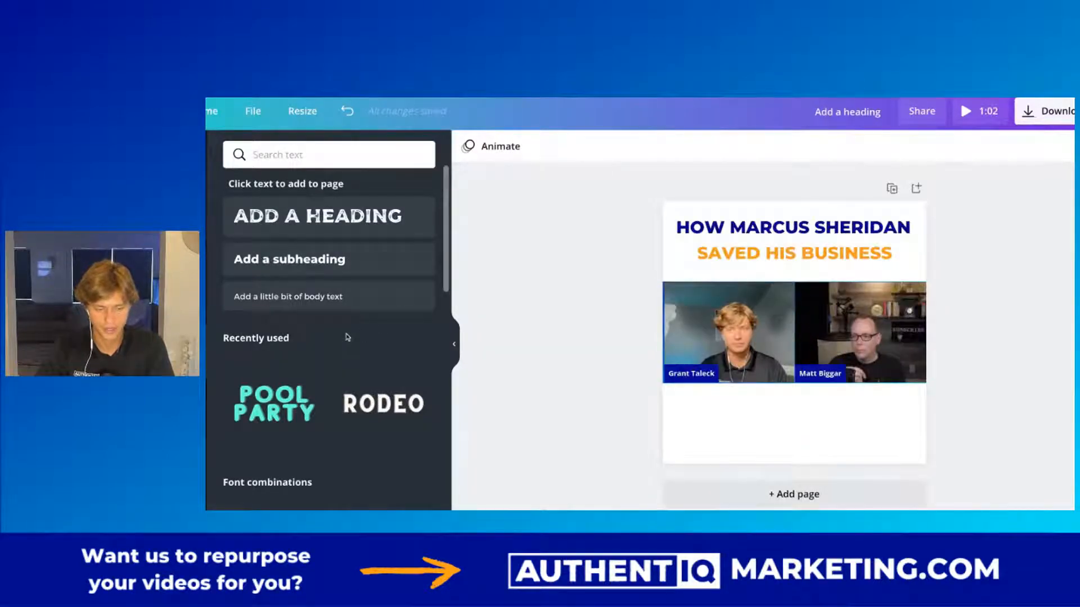
# Search the elements for "marble", add the black swirling marble graphic, and enlarge it to cover the whole page.
pyautogui.press('super+minus')
pyautogui.press('super+plus')
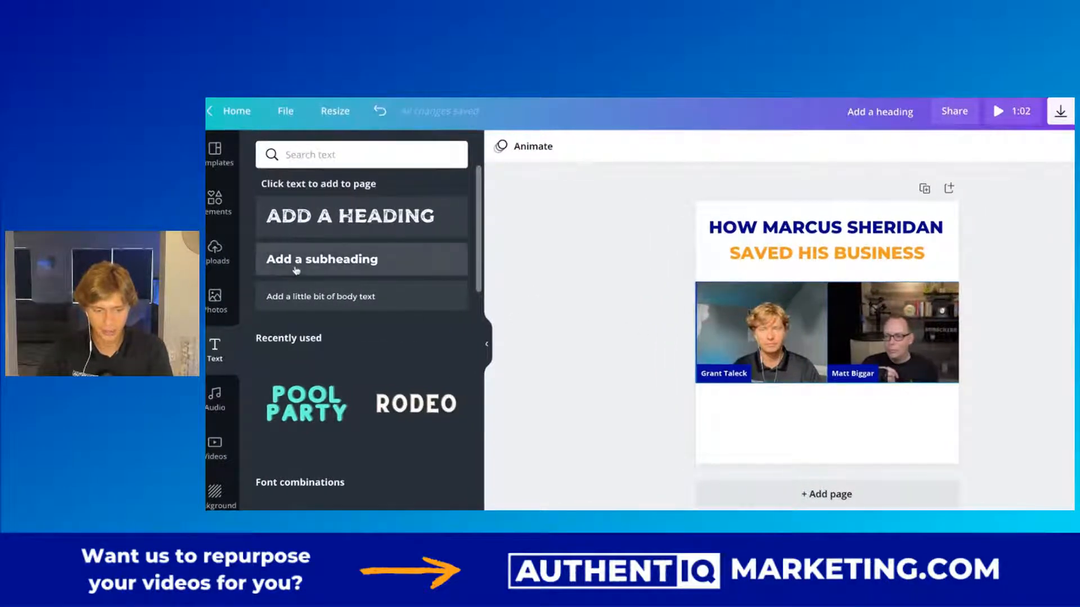
pyautogui.click(222, 212)
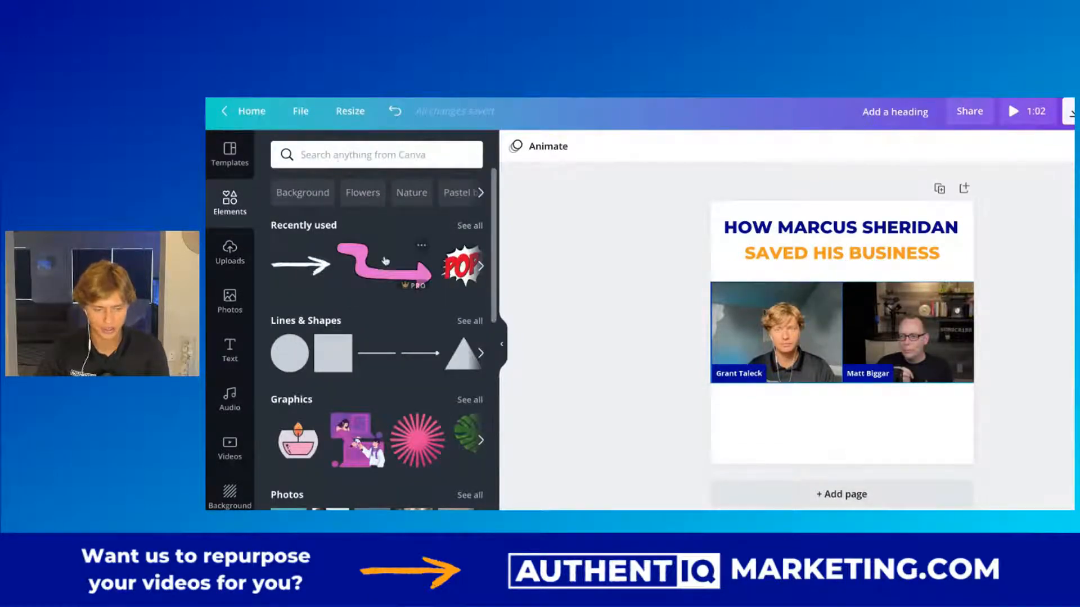
pyautogui.click(324, 153)
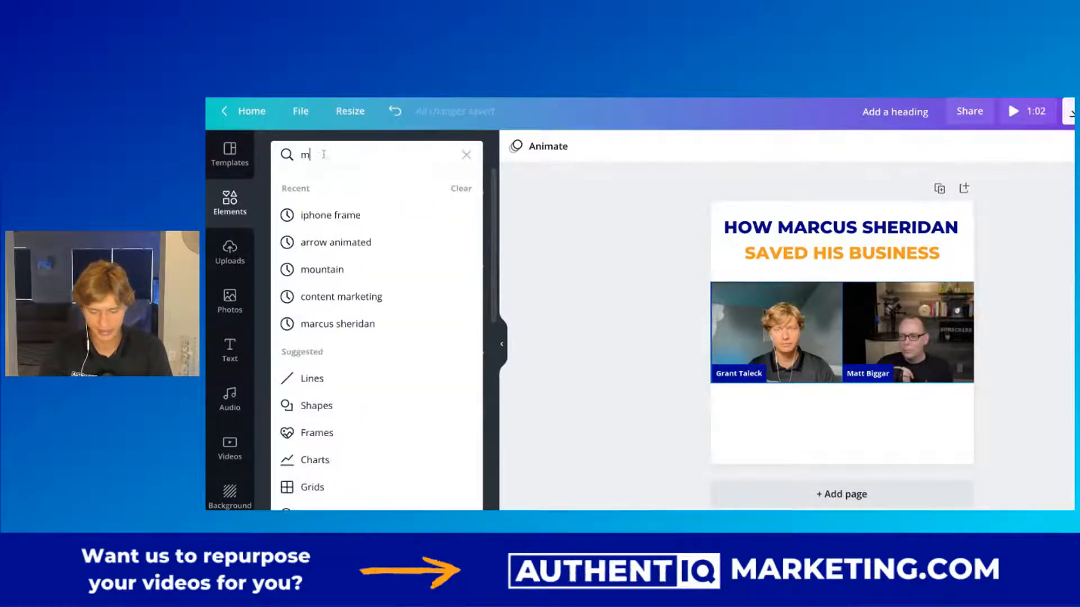
pyautogui.write('marble')
pyautogui.press('Return')
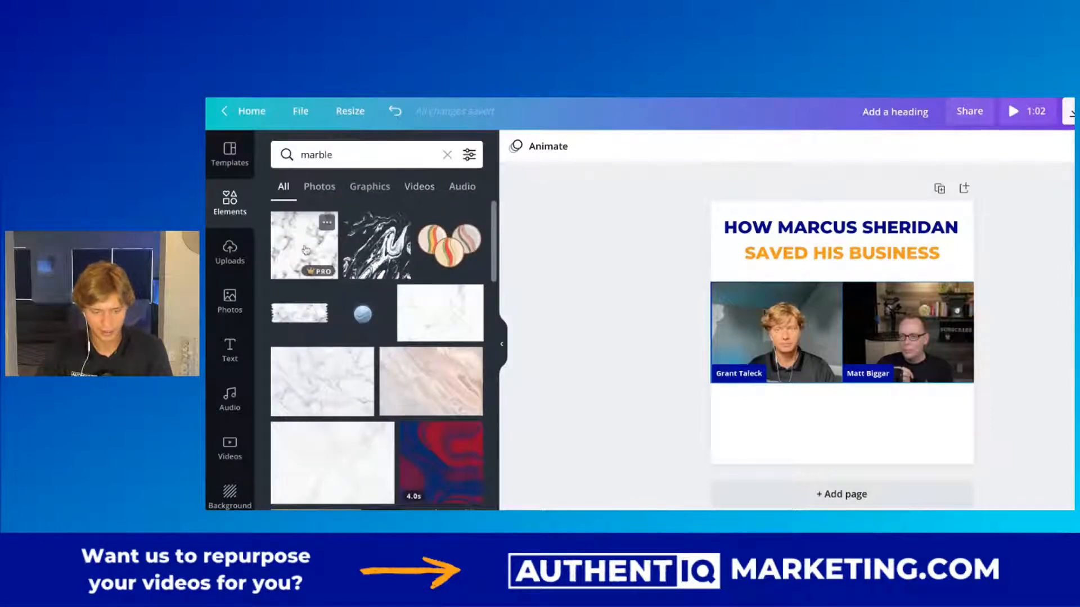
pyautogui.click(377, 246)
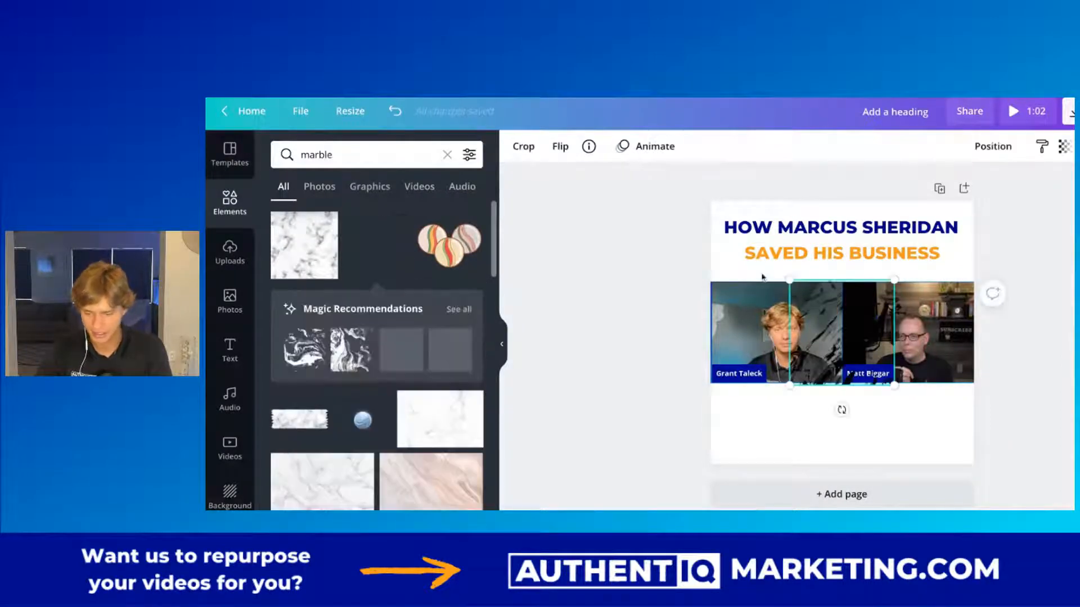
pyautogui.moveTo(845, 336); pyautogui.dragTo(766, 257)
pyautogui.moveTo(815, 306); pyautogui.dragTo(991, 481)
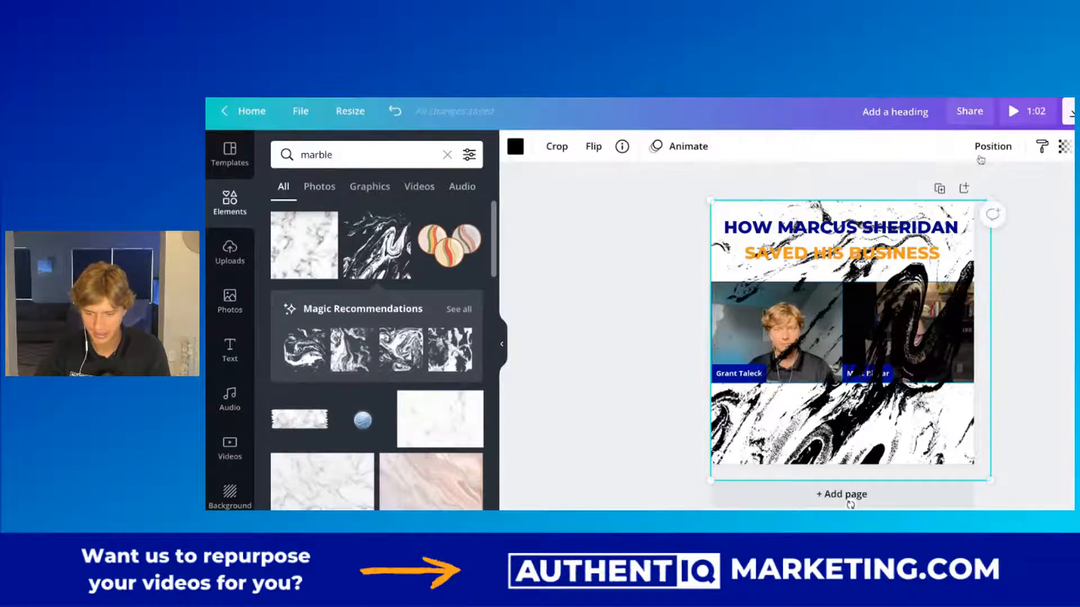
# Recolor the marble graphic dark blue and move it backward behind the clips and headline.
pyautogui.click(515, 147)
pyautogui.click(358, 217)
pyautogui.click(591, 320)
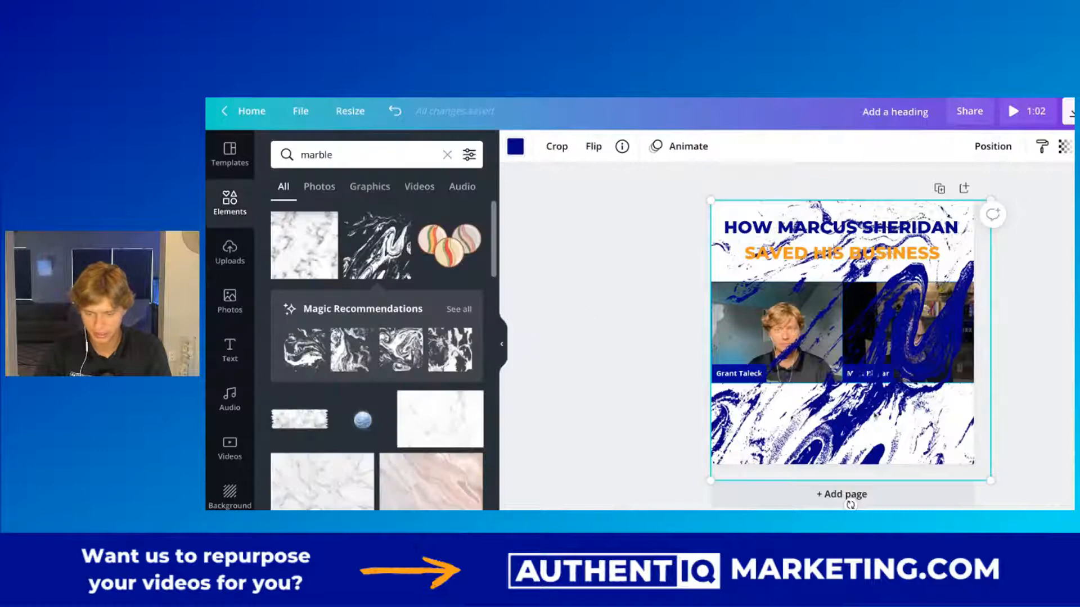
pyautogui.click(973, 148)
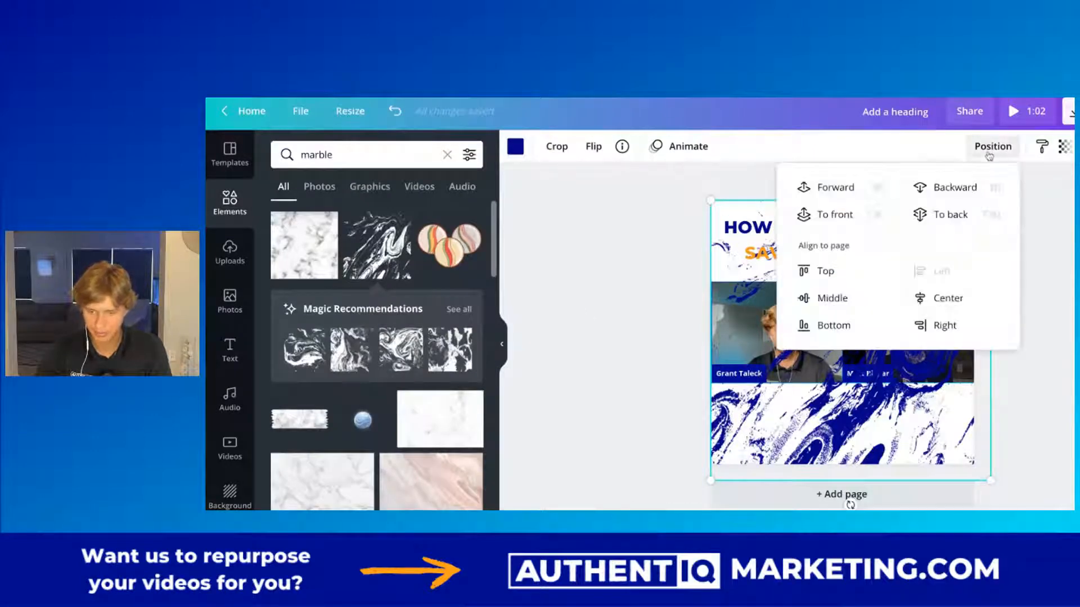
pyautogui.click(954, 187)
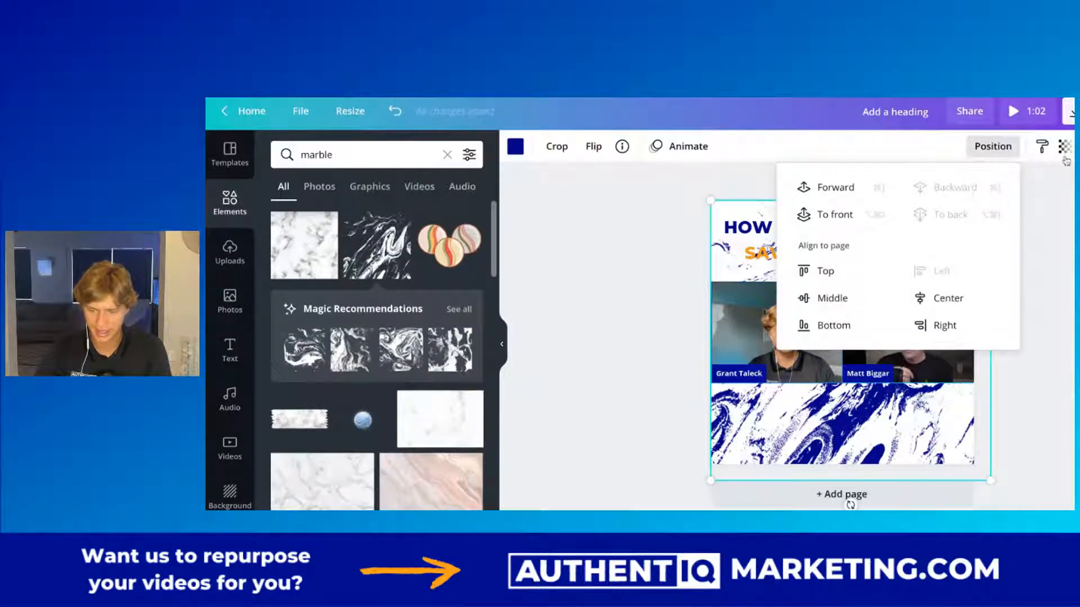
# Set the marble background's transparency to 10 and deselect it.
pyautogui.click(1065, 154)
pyautogui.moveTo(1017, 189); pyautogui.dragTo(943, 187)
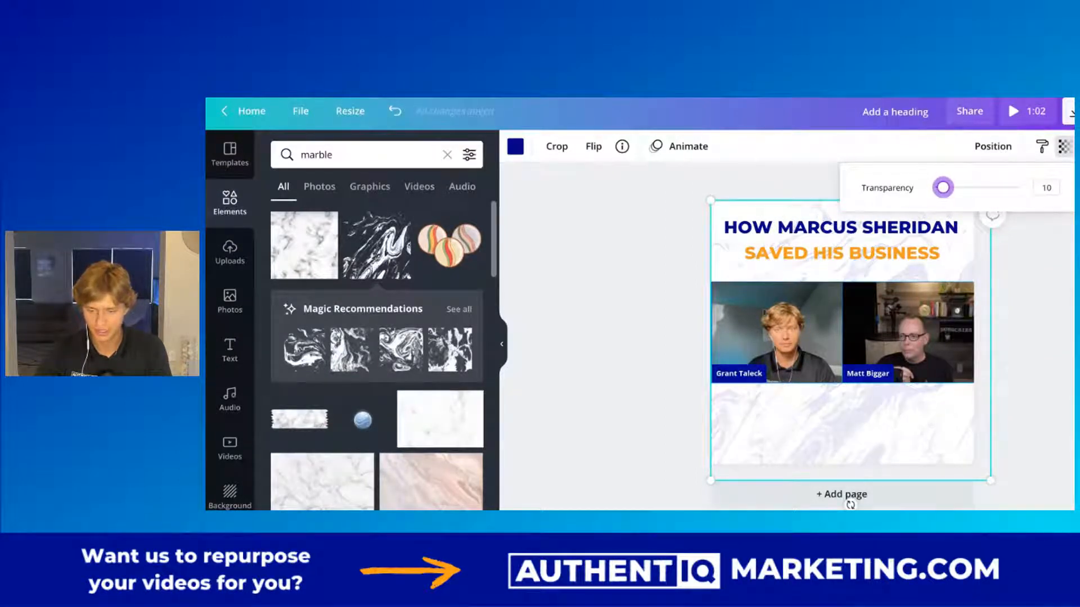
pyautogui.click(633, 238)
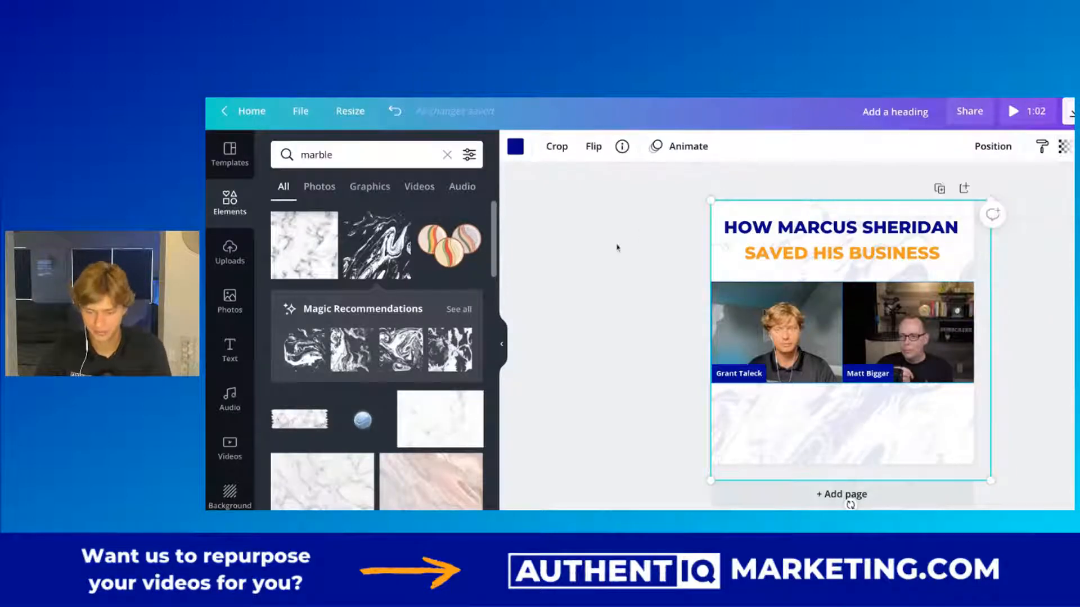
pyautogui.click(632, 290)
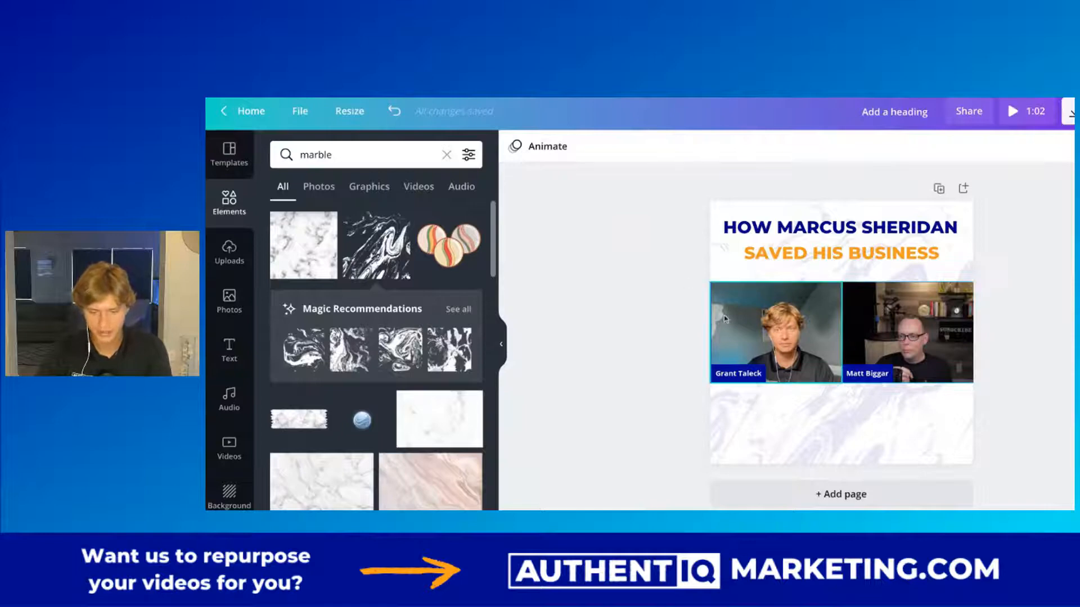
# Try out page animations, apply Stomp to the page, and play a preview of the video.
pyautogui.click(720, 274)
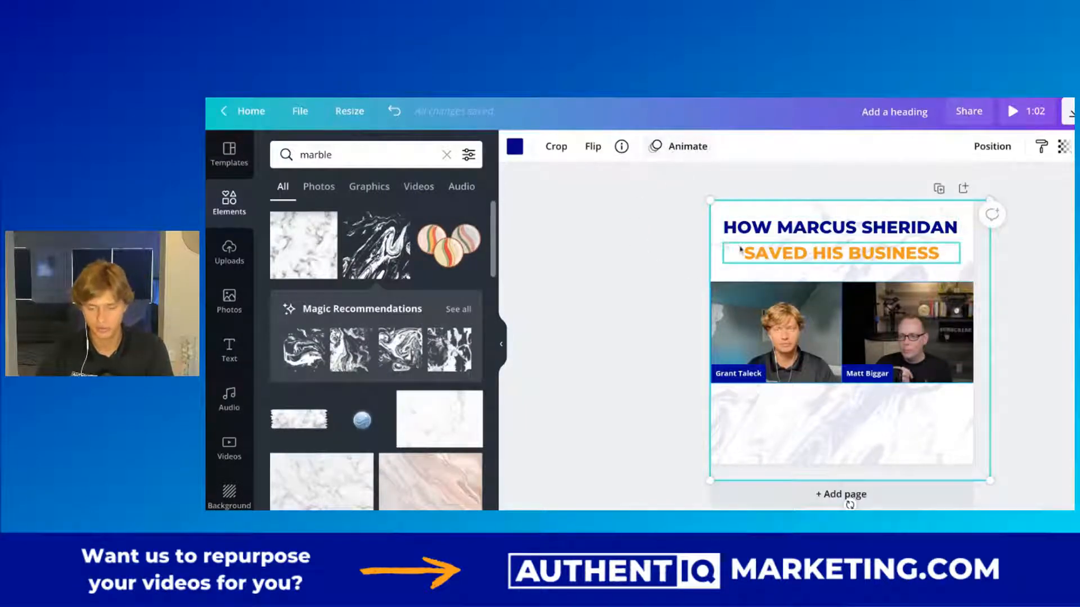
pyautogui.click(686, 160)
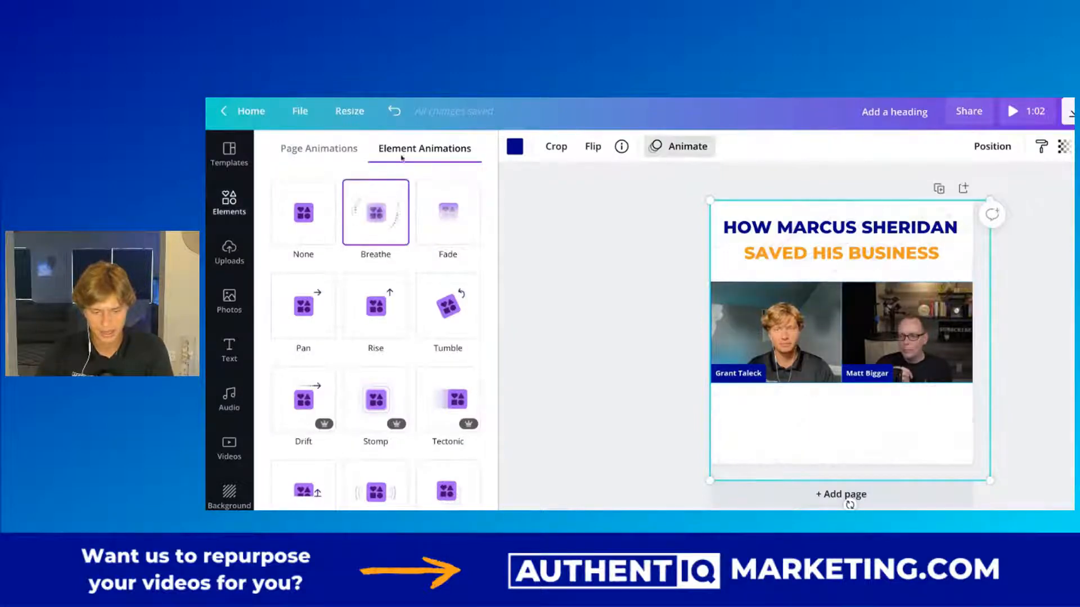
pyautogui.click(323, 151)
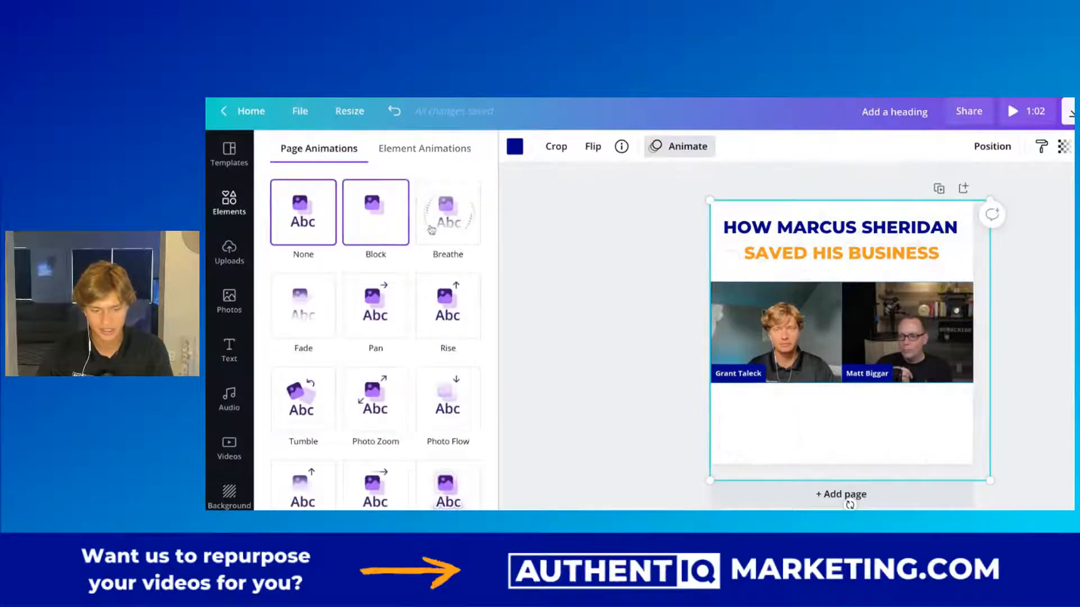
pyautogui.click(444, 322)
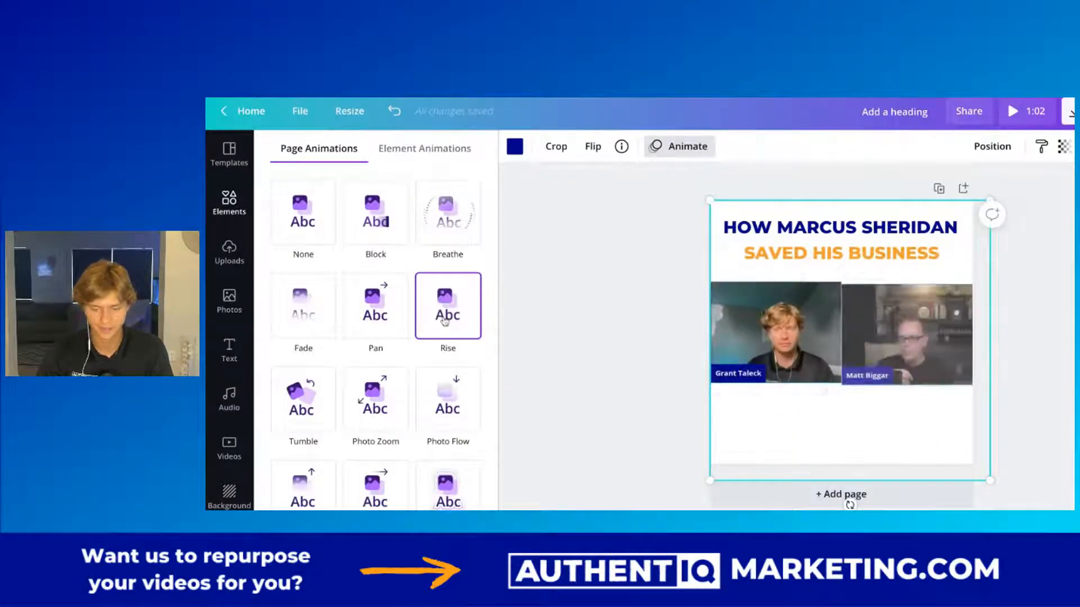
pyautogui.click(375, 400)
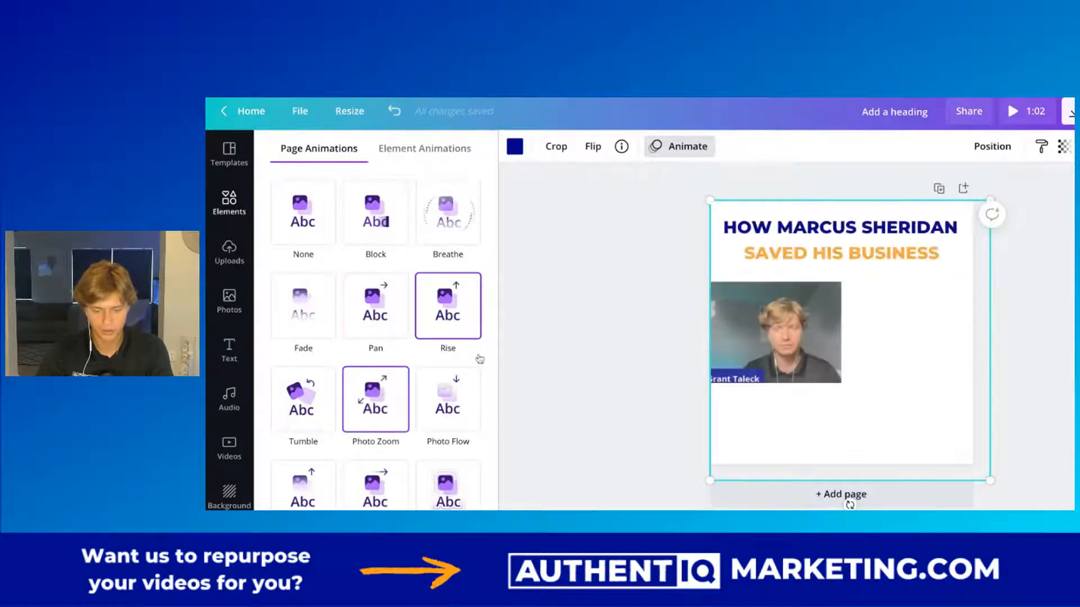
pyautogui.scroll(-2, 375, 360)
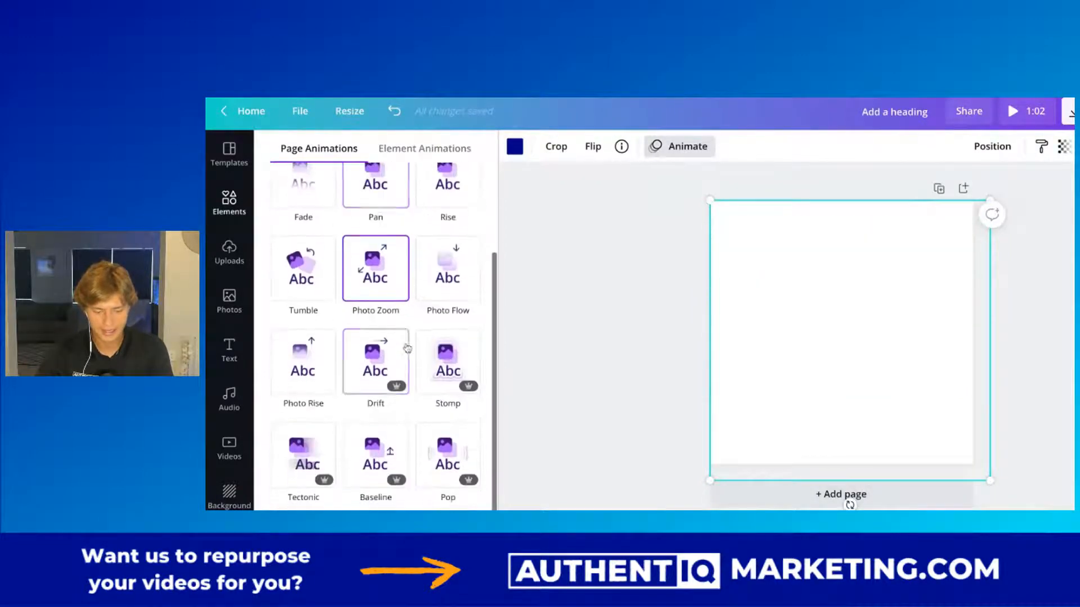
pyautogui.scroll(-1, 390, 405)
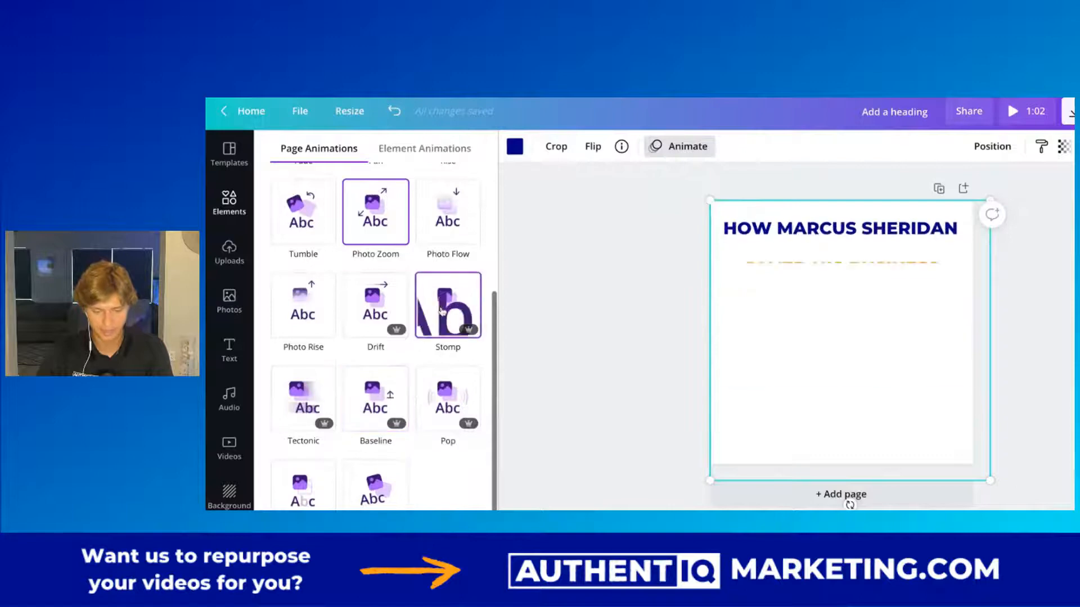
pyautogui.click(447, 304)
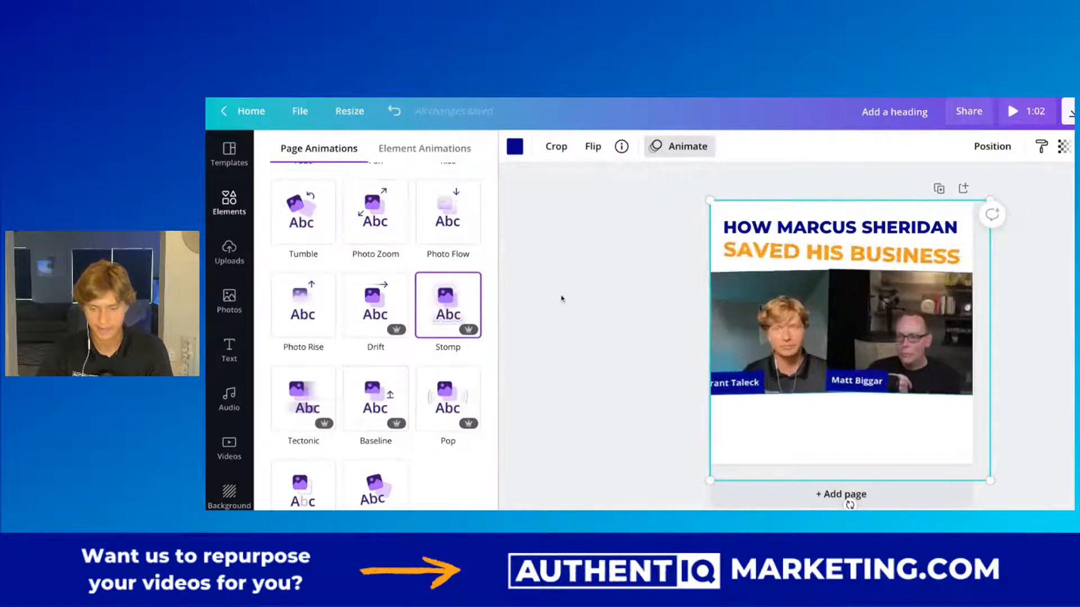
pyautogui.click(1041, 108)
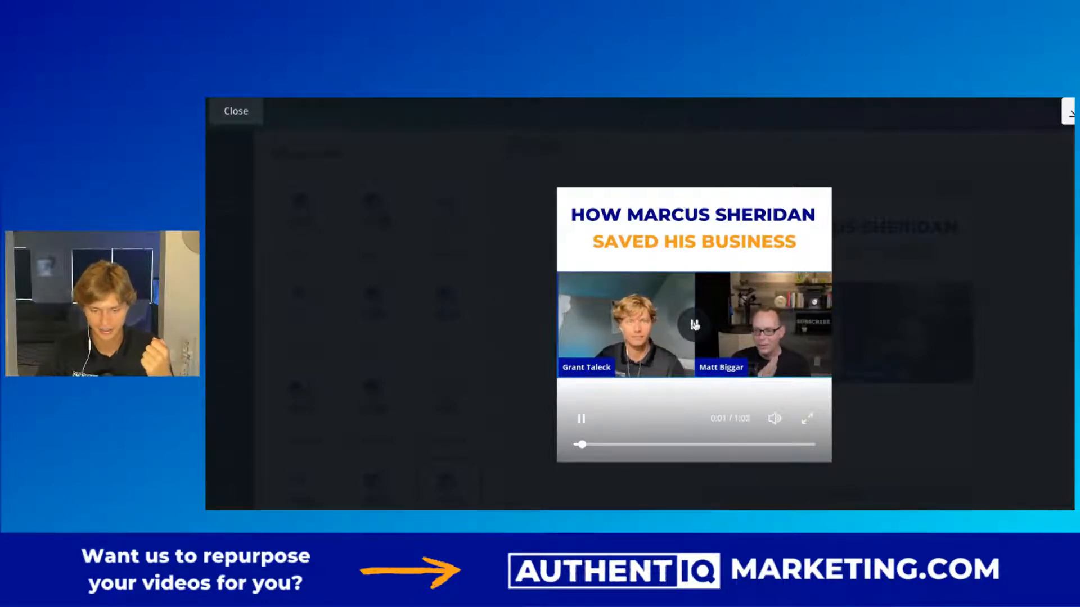
pyautogui.click(241, 112)
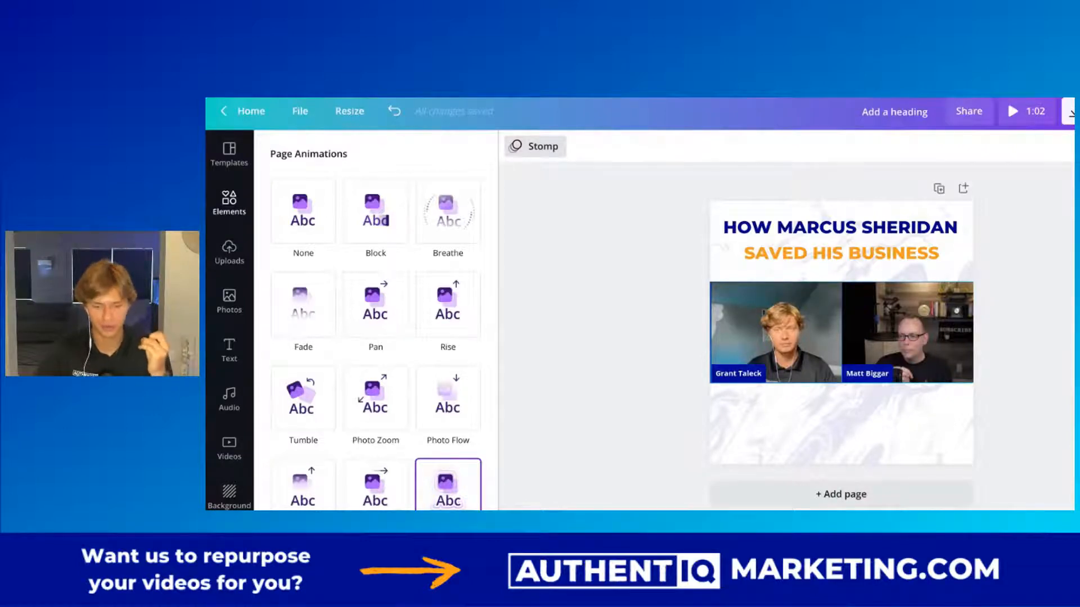
pyautogui.scroll(-1, 658, 378)
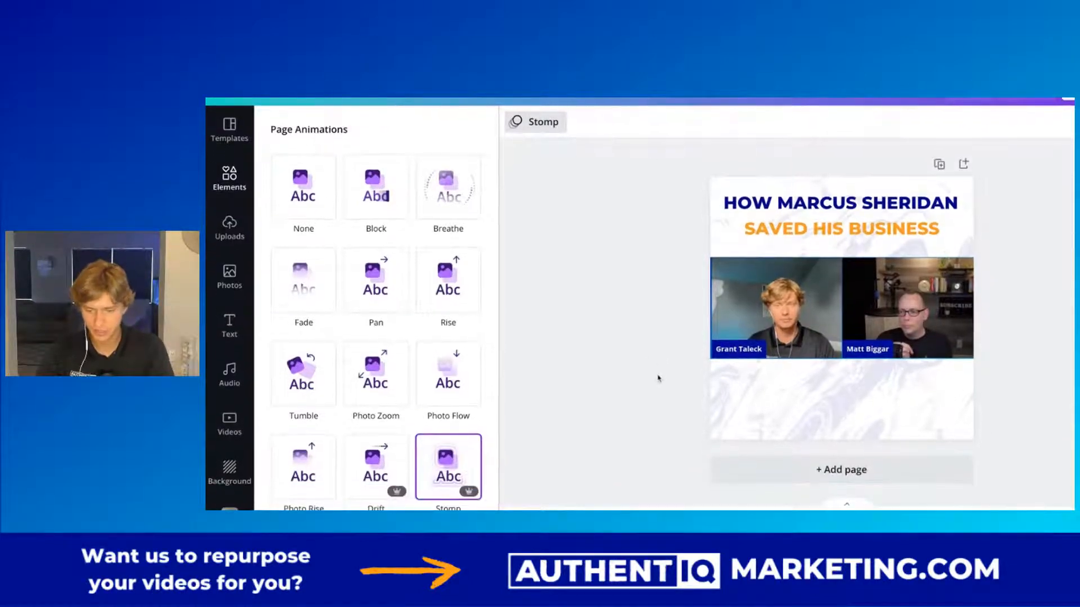
pyautogui.hscroll(1, 658, 379)
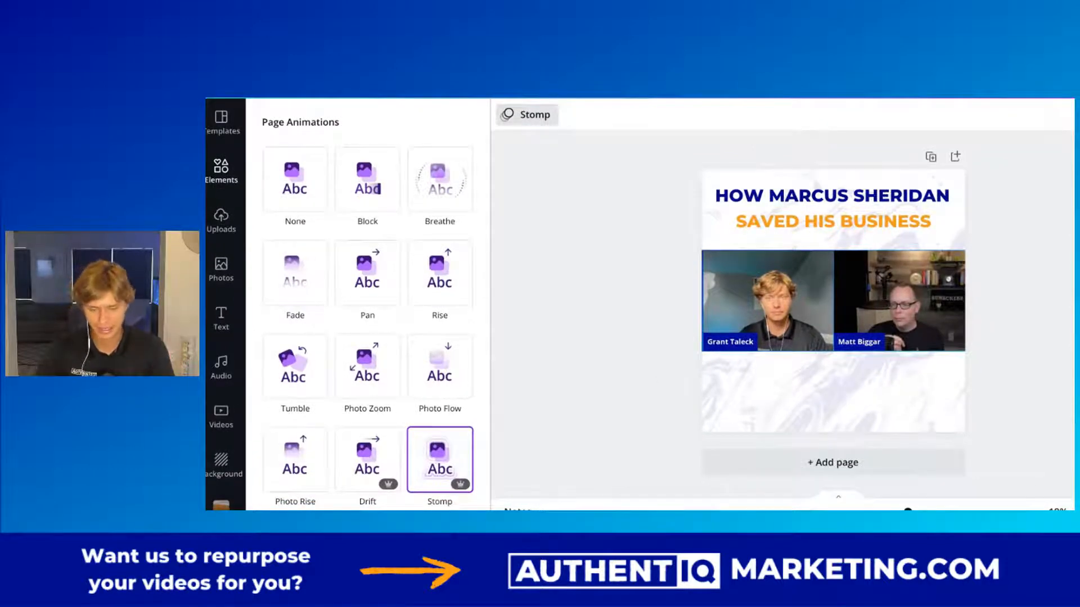
pyautogui.scroll(-1, 696, 367)
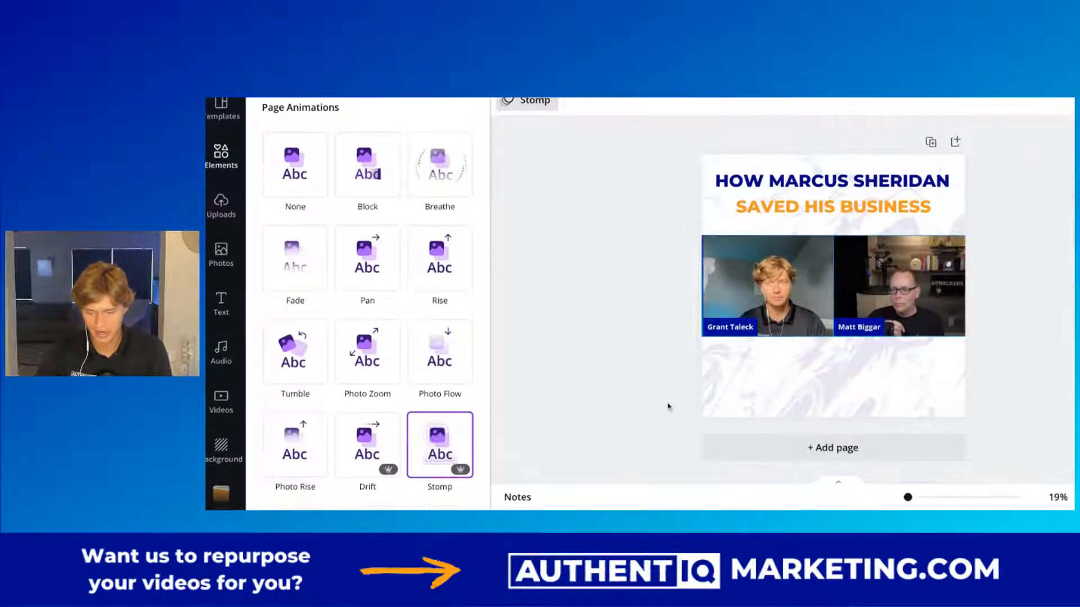
pyautogui.click(931, 143)
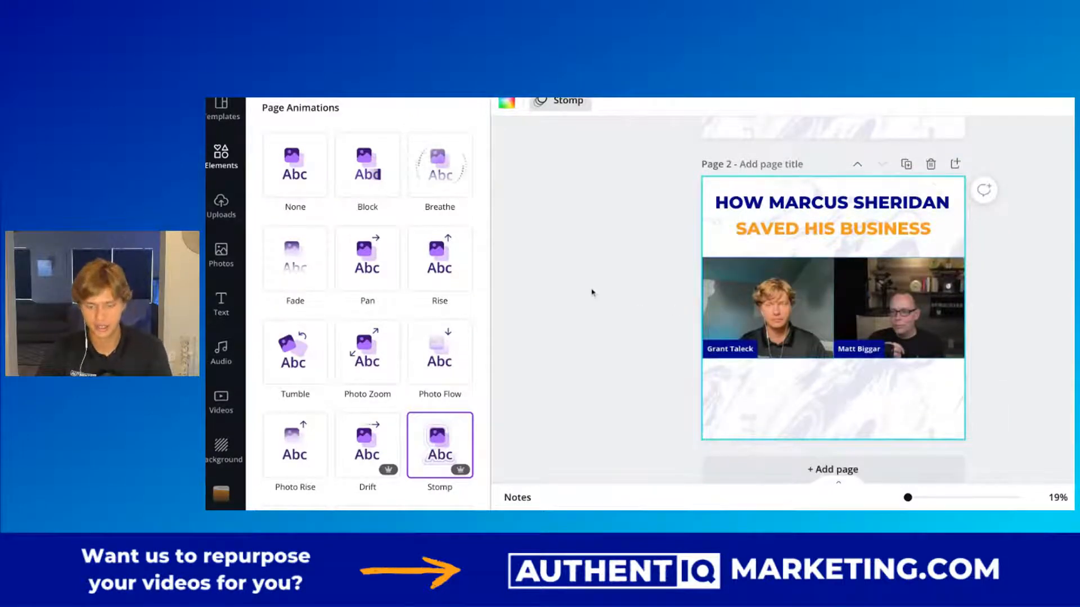
pyautogui.scroll(5, 660, 307)
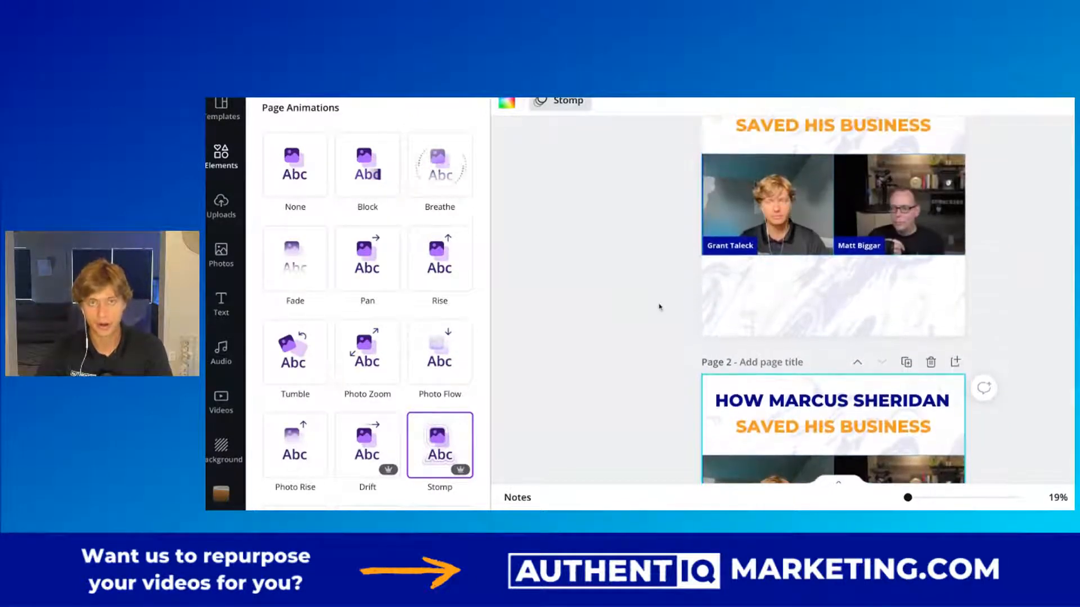
pyautogui.scroll(-2, 832, 298)
pyautogui.click(929, 326)
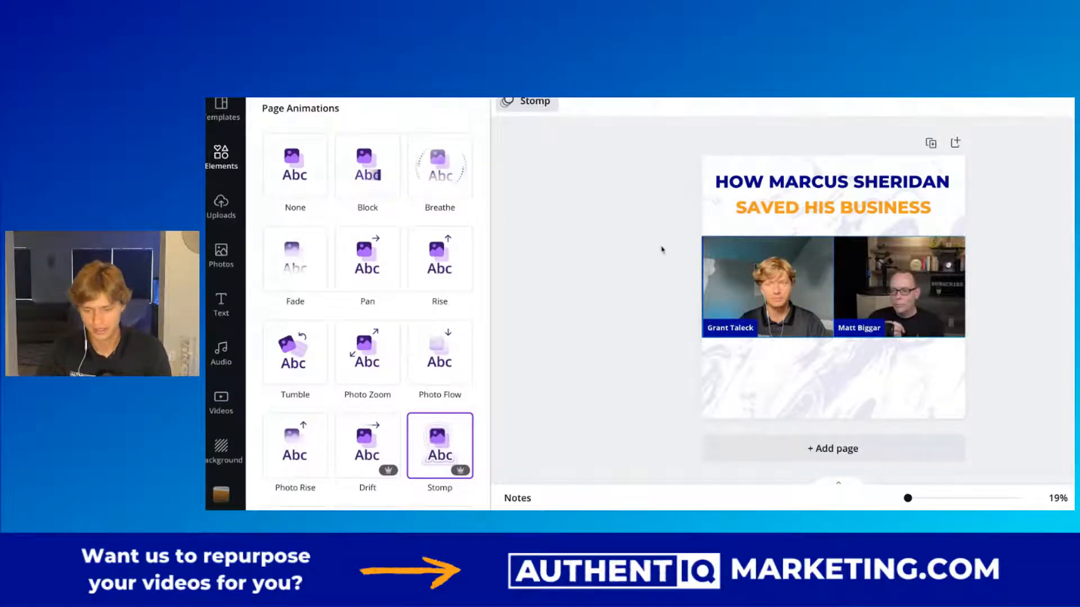
# Duplicate the page and delete both speaker clips from the copy.
pyautogui.click(931, 143)
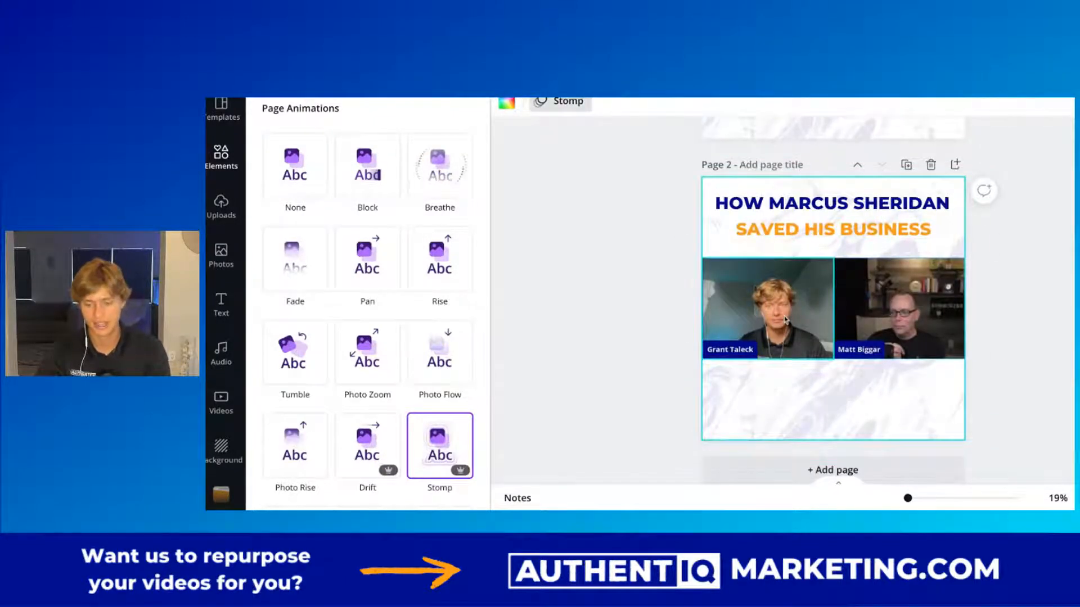
pyautogui.click(786, 320)
pyautogui.press('Delete')
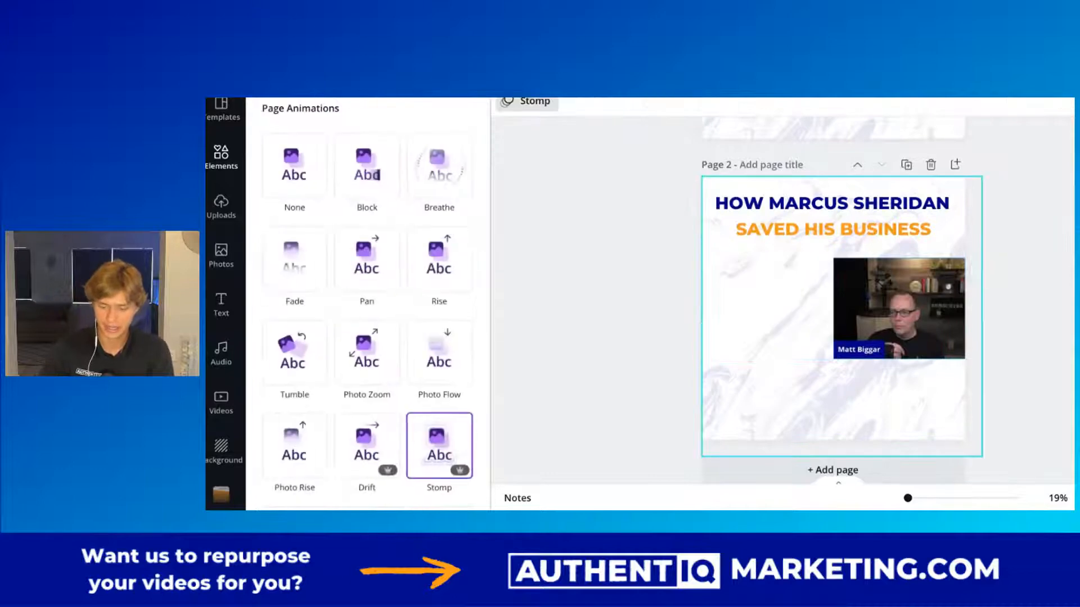
pyautogui.click(939, 311)
pyautogui.press('Delete')
# Move both headline lines on page 2 down to the middle of the page, keeping the blue line above the orange.
pyautogui.moveTo(823, 239); pyautogui.dragTo(830, 337)
pyautogui.moveTo(821, 208); pyautogui.dragTo(821, 275)
pyautogui.moveTo(822, 331); pyautogui.dragTo(829, 290)
pyautogui.click(663, 267)
# Select all the text of the blue first headline line on page 2 for editing.
pyautogui.scroll(1, 663, 267)
pyautogui.scroll(1, 663, 266)
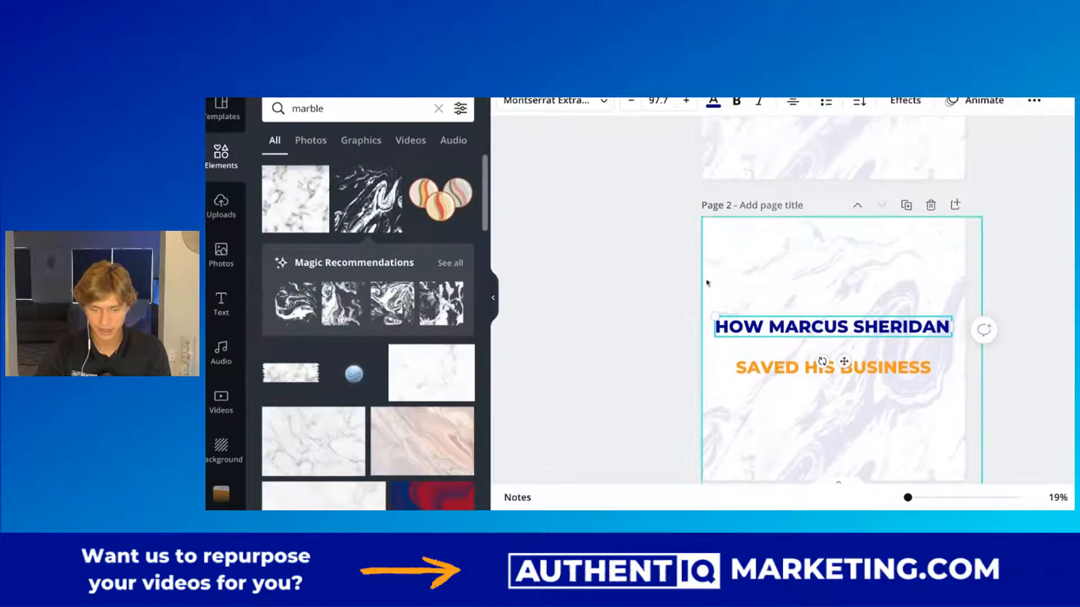
pyautogui.tripleClick(804, 328)
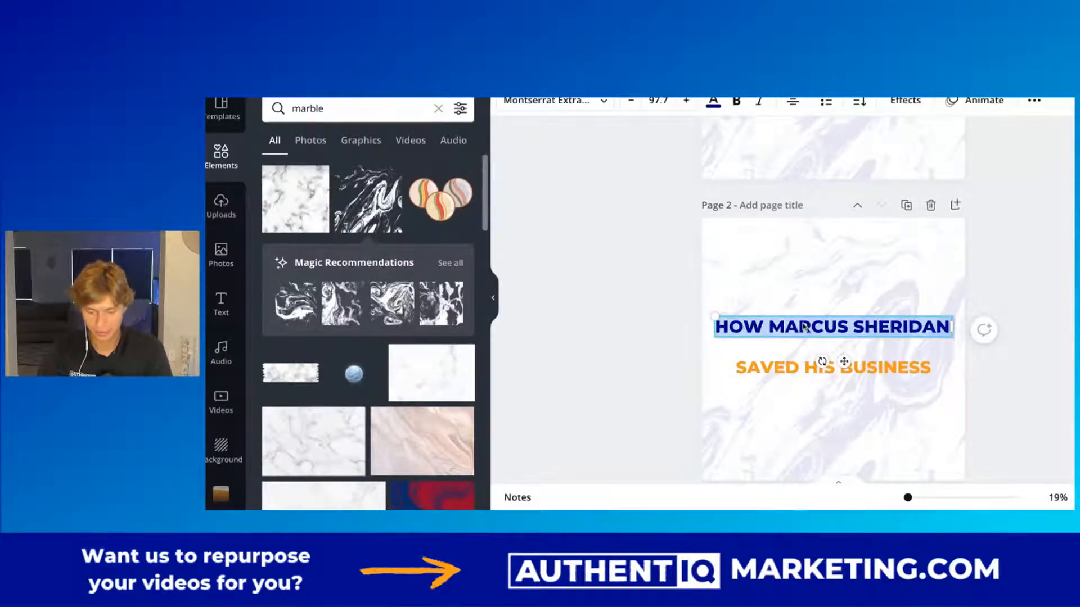